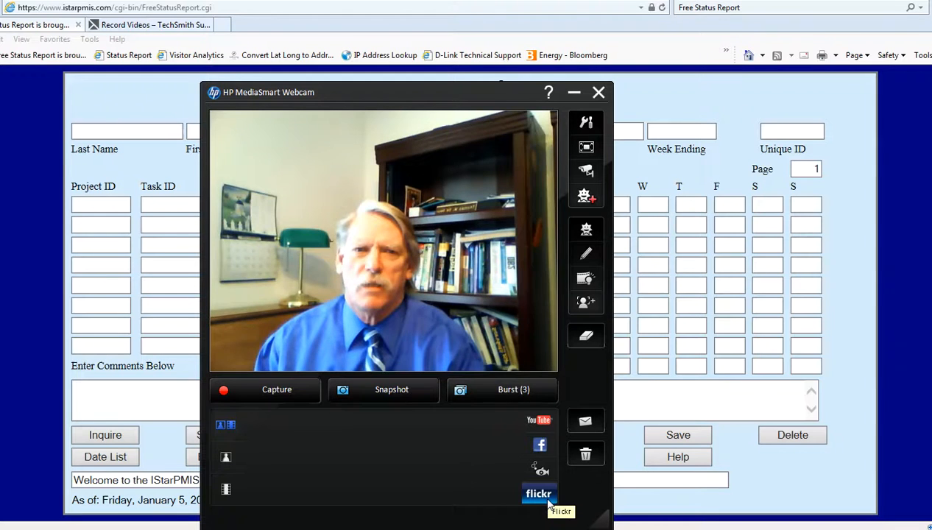
Minimize the HP MediaSmart Webcam window so the Status Report form is fully visible.
click(575, 94)
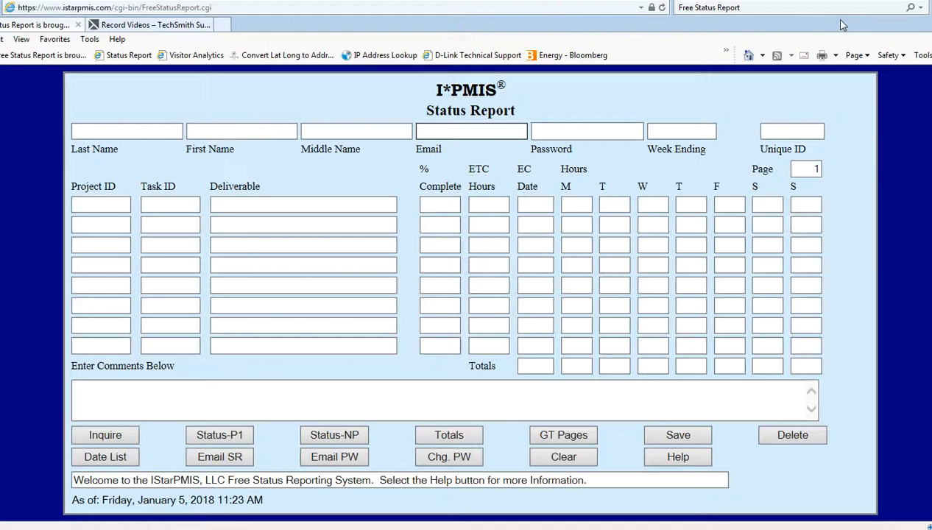
Run a web search for 'Free Status Report' from the browser search box.
click(911, 10)
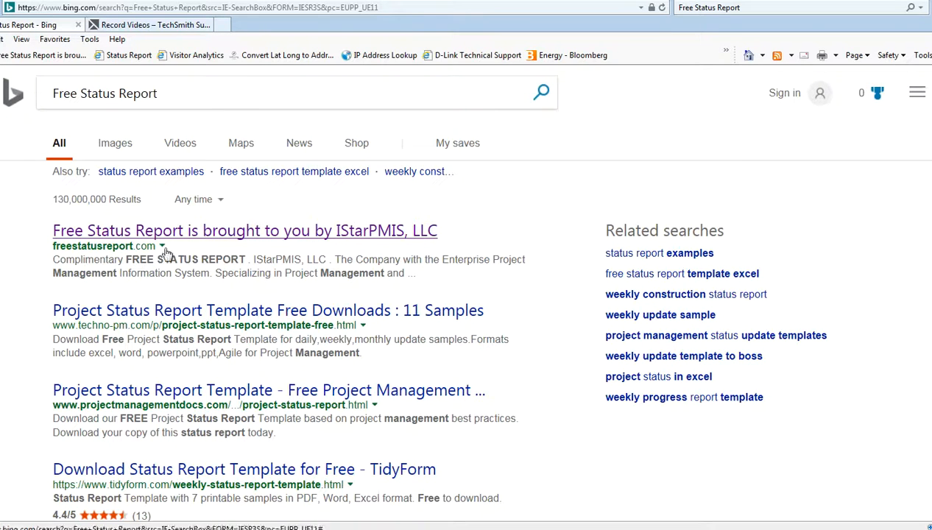
Open the 'Free Status Report is brought to you by IStarPMIS, LLC' Bing result.
click(109, 234)
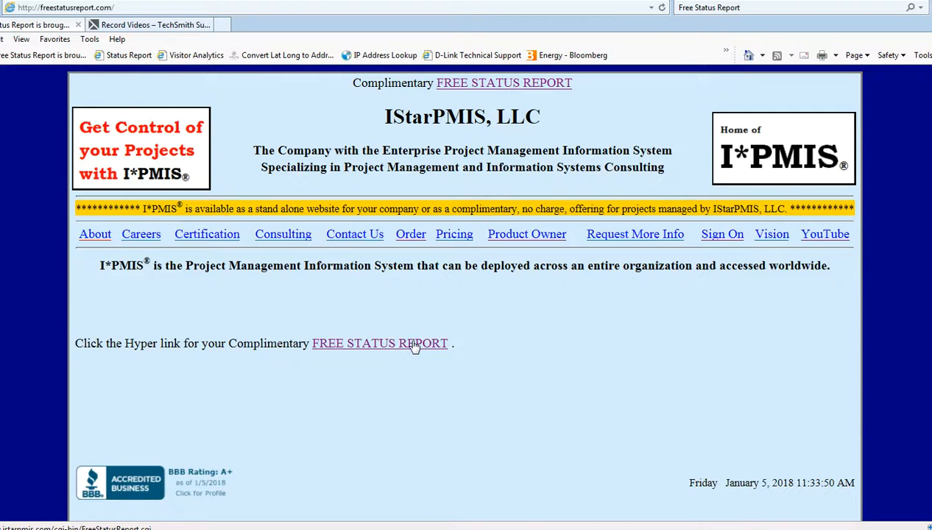
Go via the IStarPMIS home page to the blank Free Status Report form.
click(414, 345)
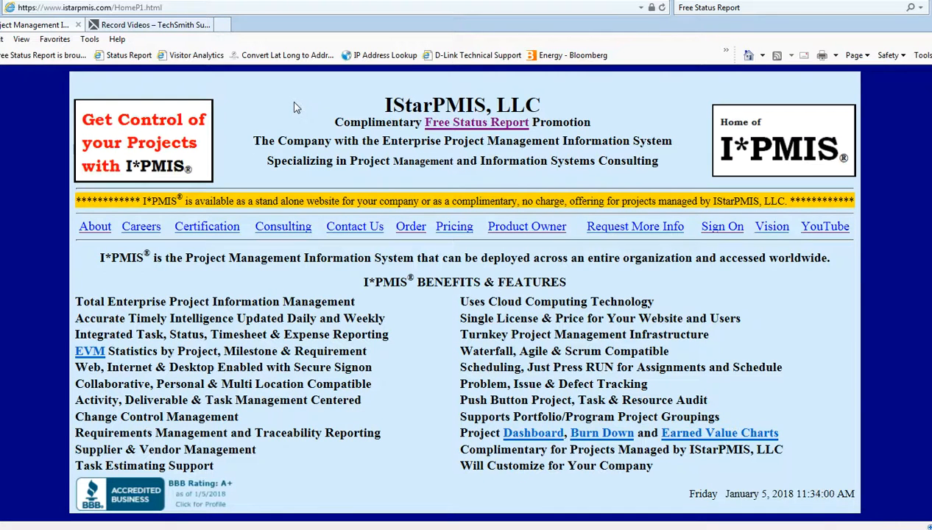
click(471, 126)
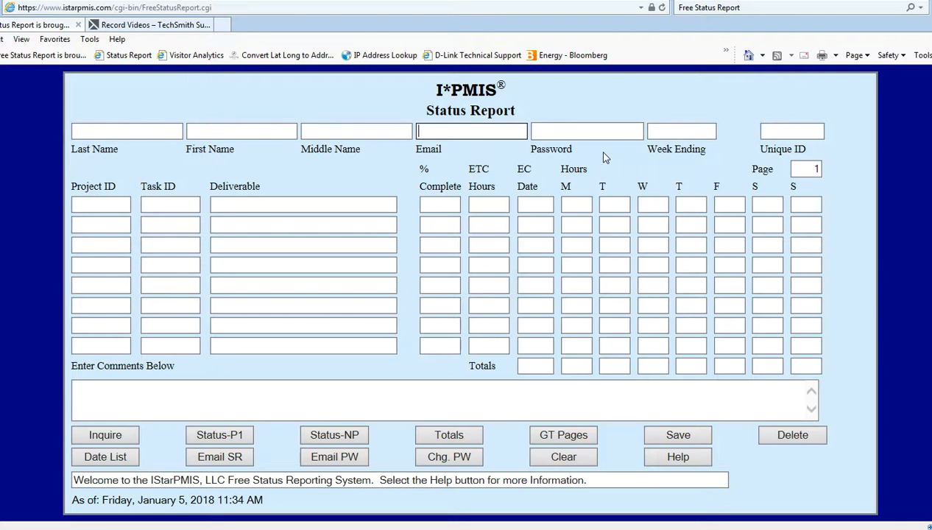
click(682, 458)
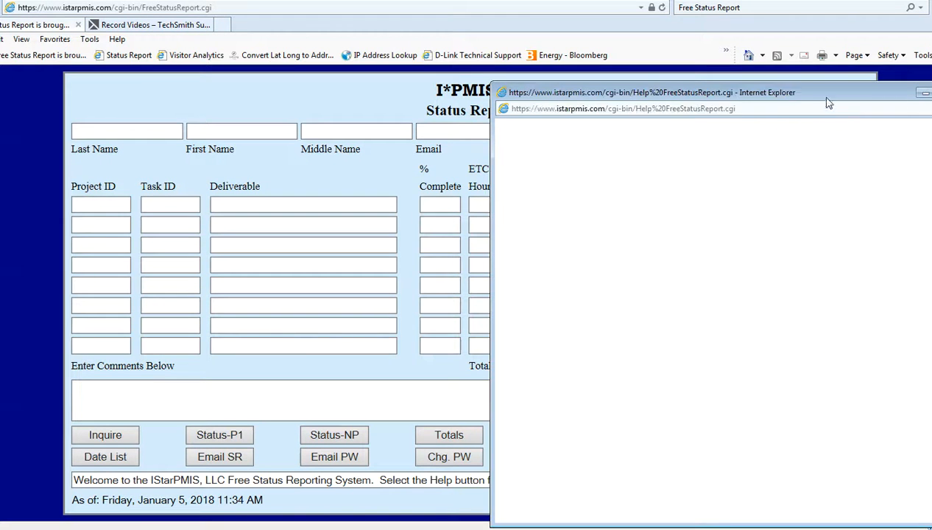
drag(813, 91, 750, 63)
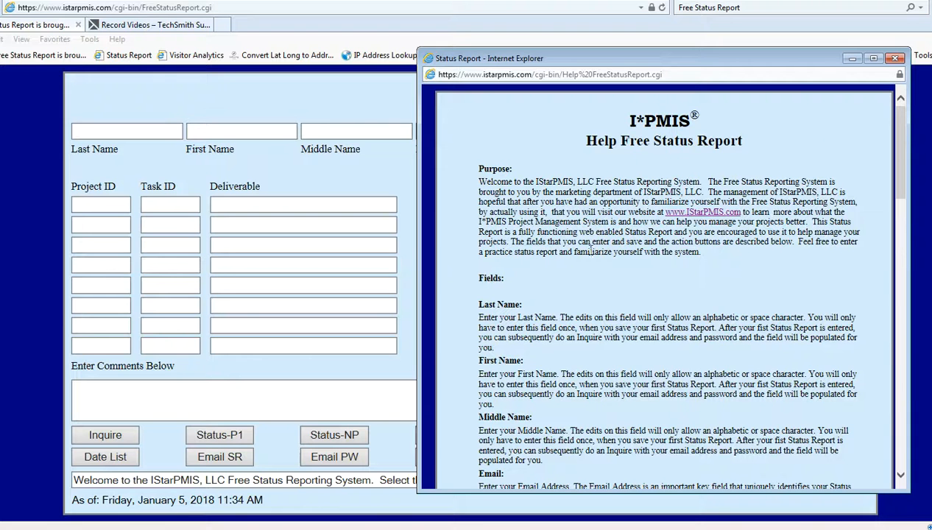
drag(899, 136, 906, 414)
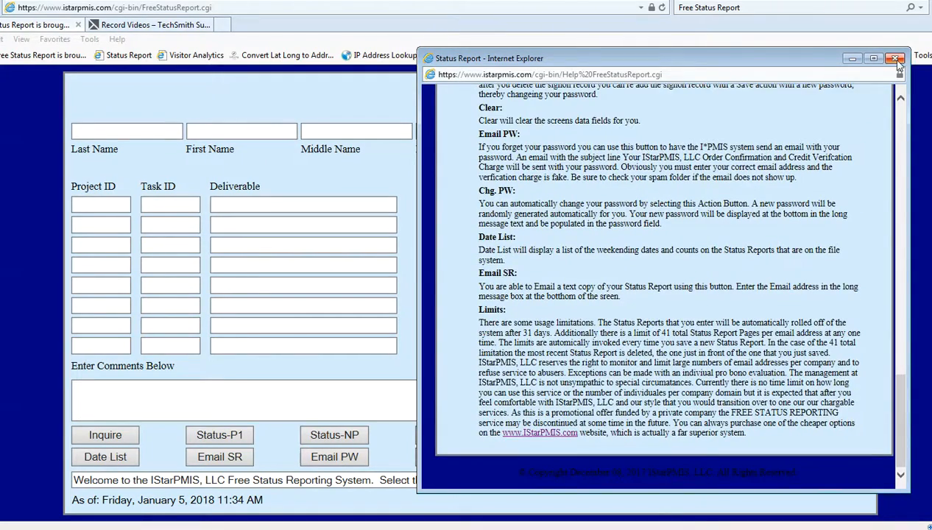
click(895, 58)
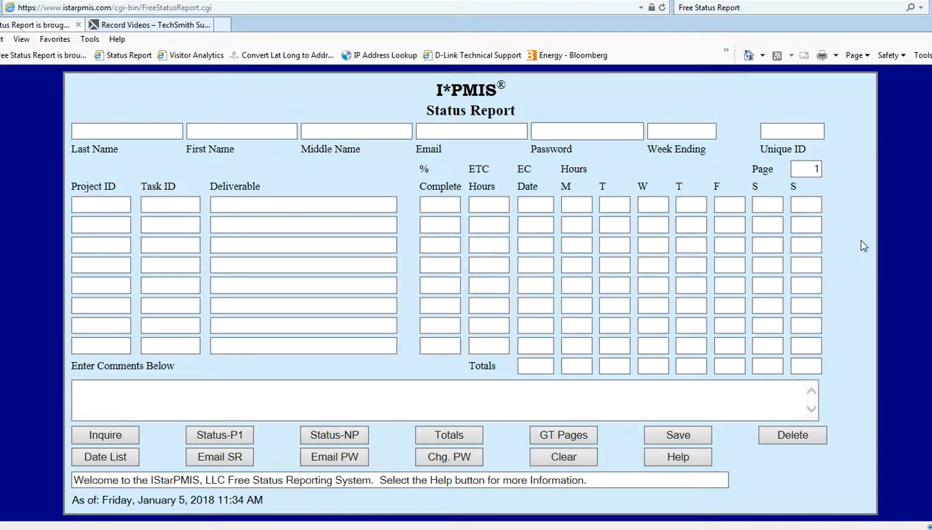
Try Inquire, dismiss the missing e-mail alert, and enter the report's e-mail address.
click(122, 436)
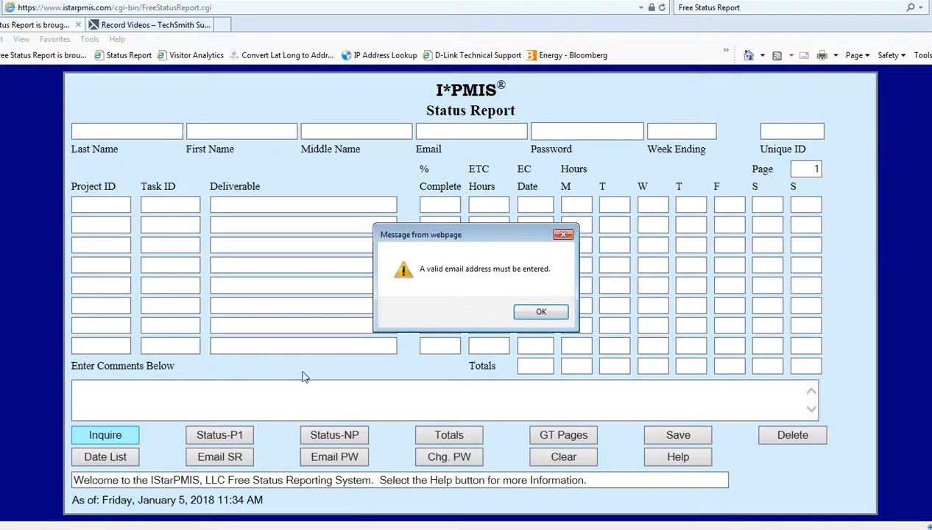
click(538, 312)
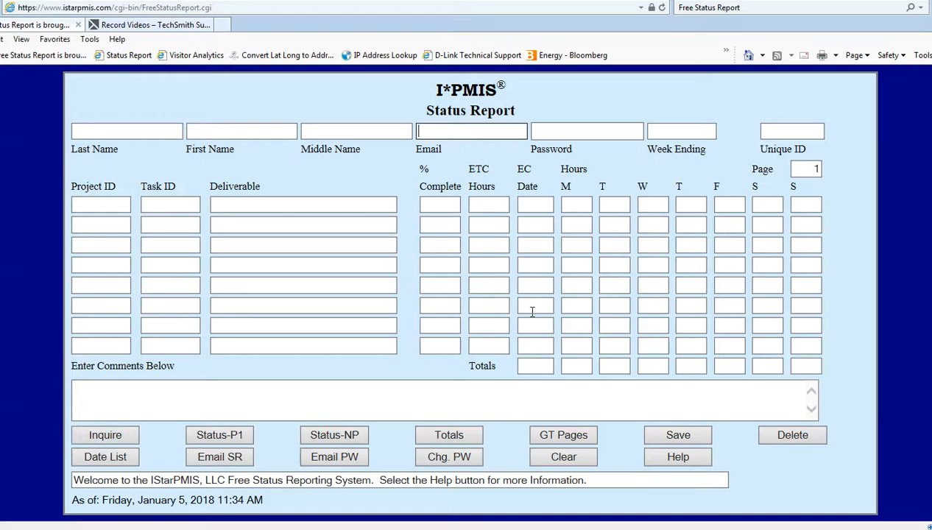
text(Your)
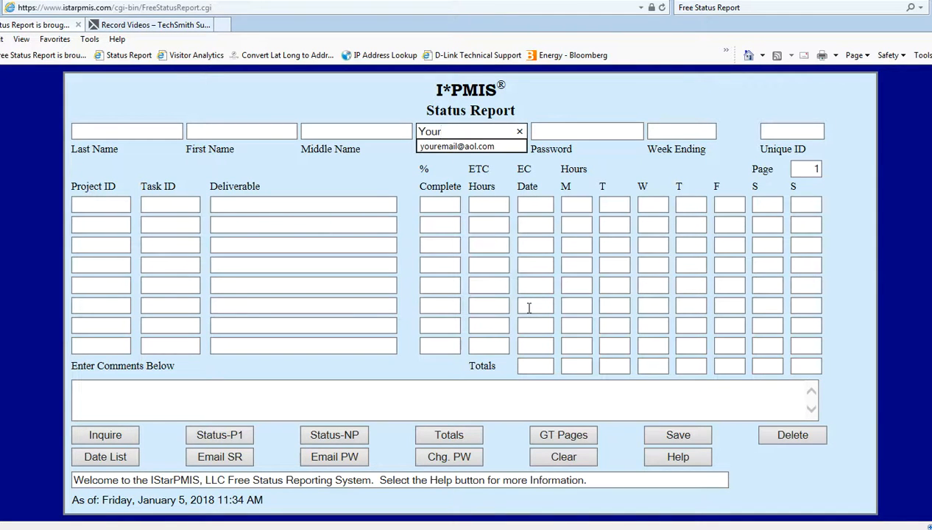
text(Email@aolc)
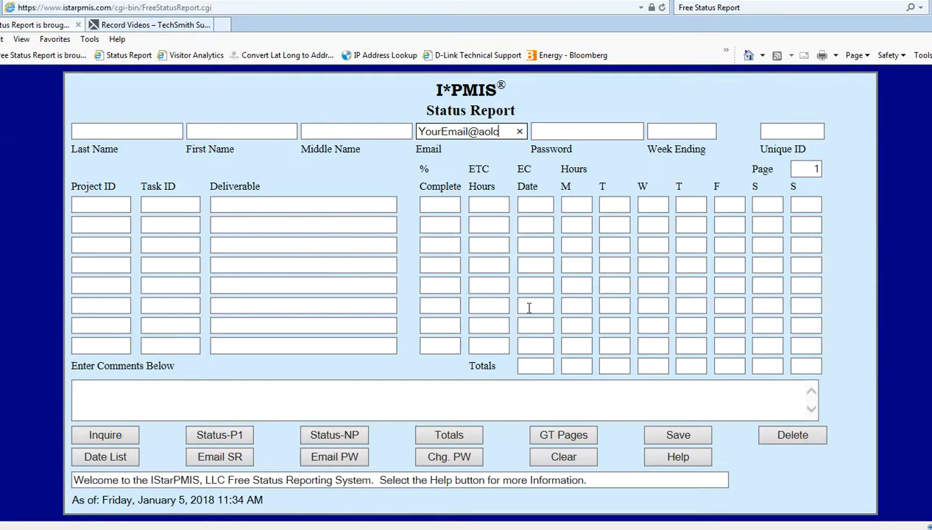
key(BackSpace)
text(.com)
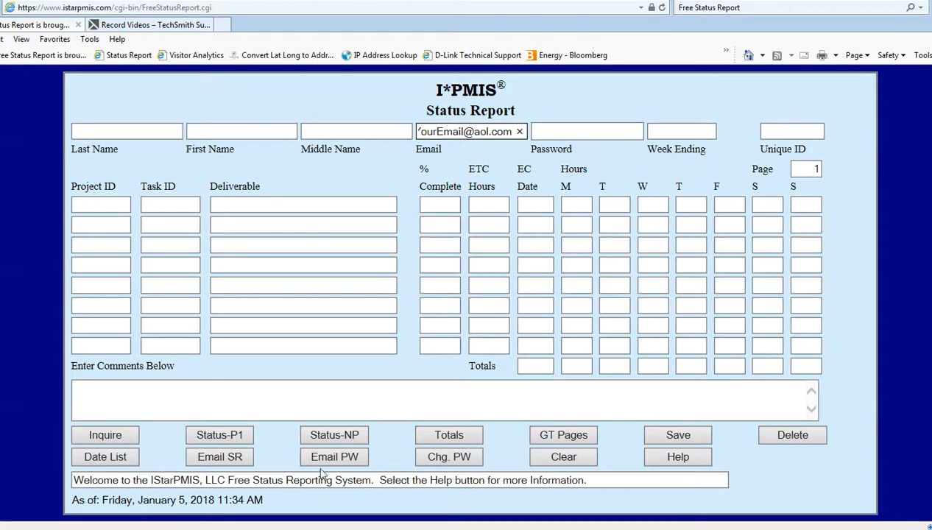
Attempt a save, dismiss the password-length alert, and type the account password.
click(657, 437)
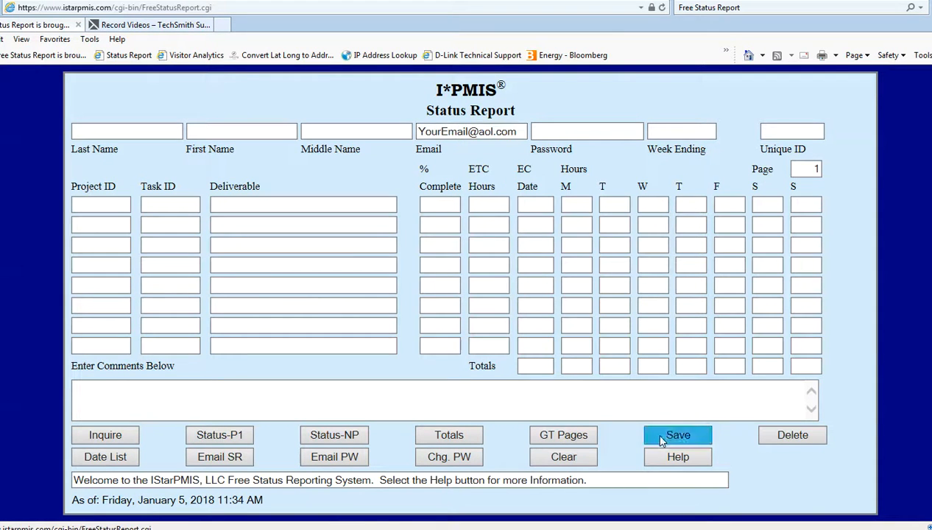
click(555, 313)
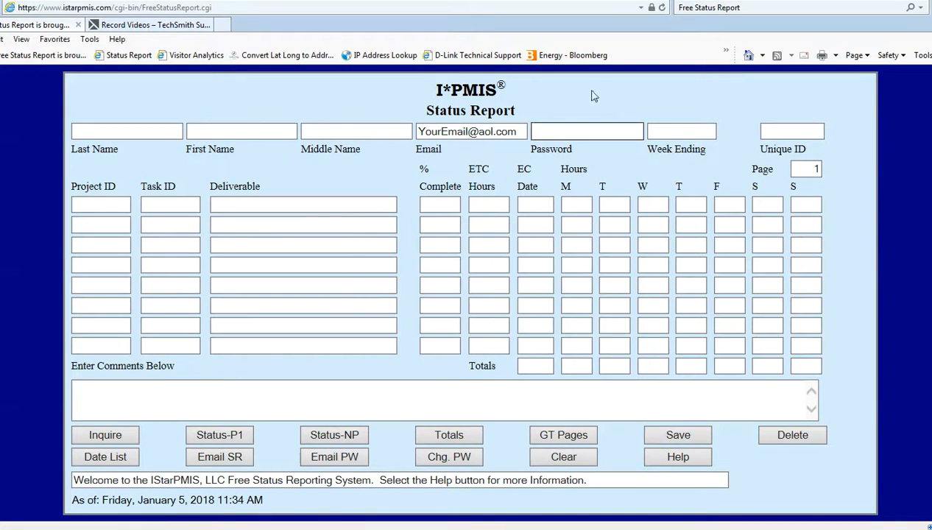
text(•••••••••)
Enter 20170107 as the Week Ending date and save, dismissing the last-name alert.
click(666, 436)
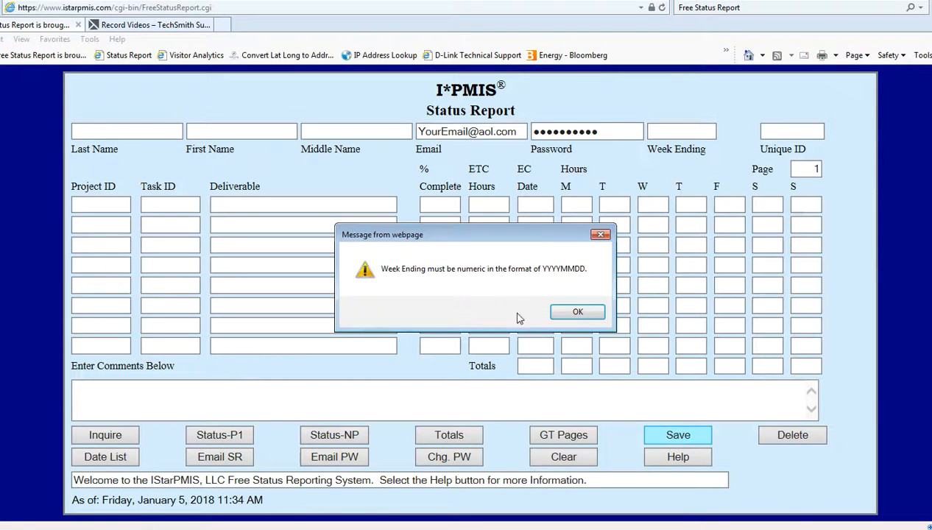
click(578, 313)
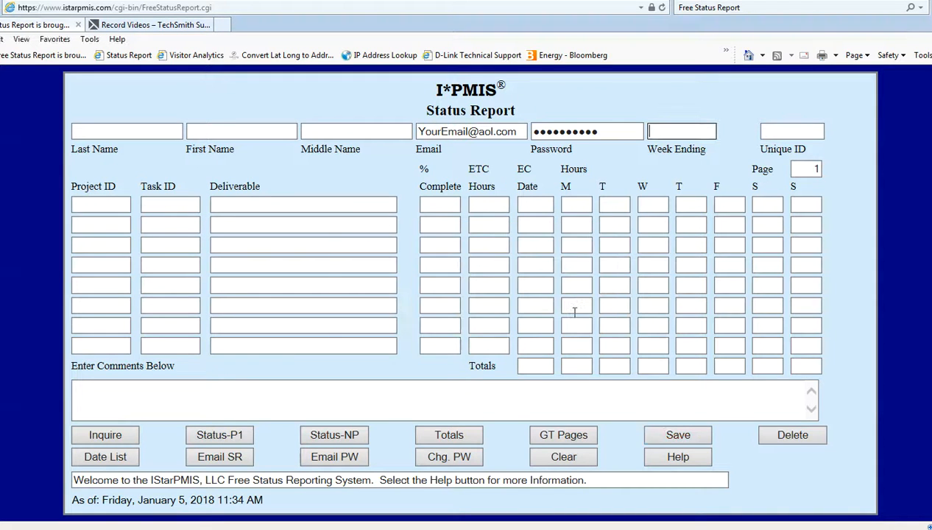
text(20)
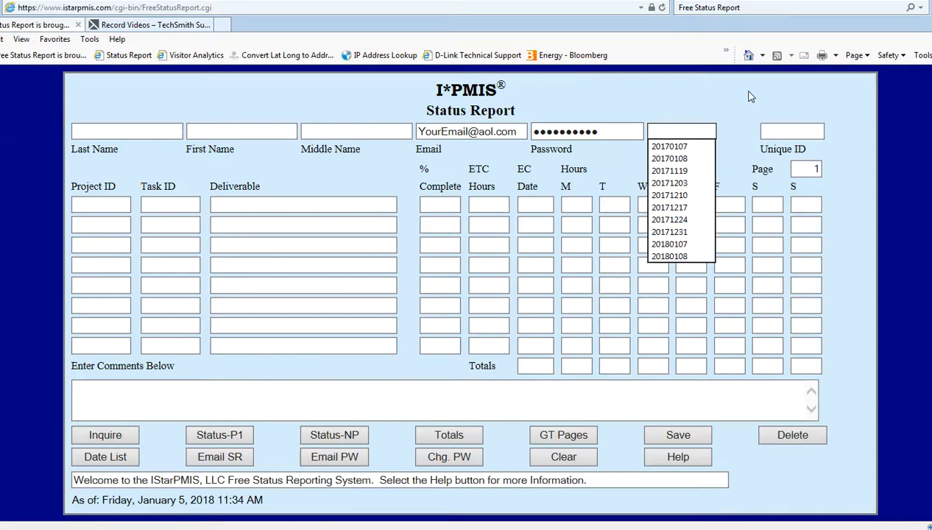
text(170107)
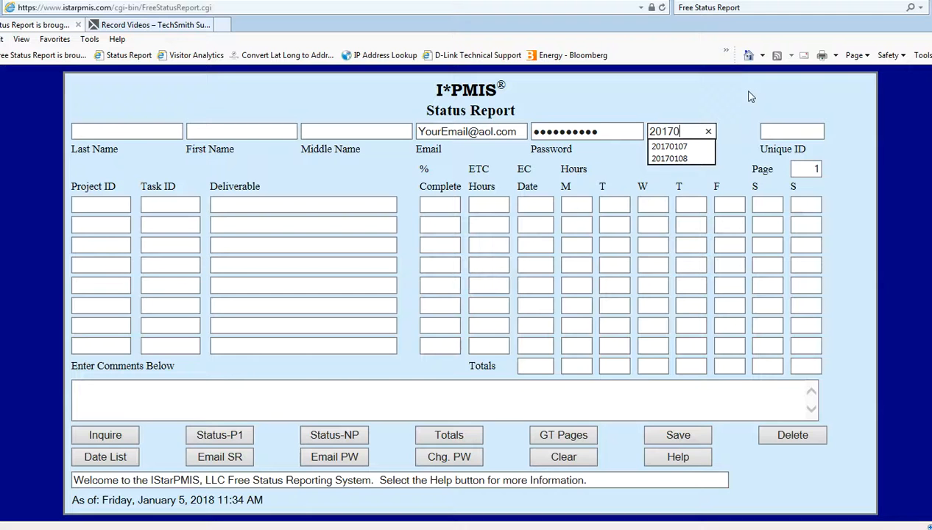
click(677, 437)
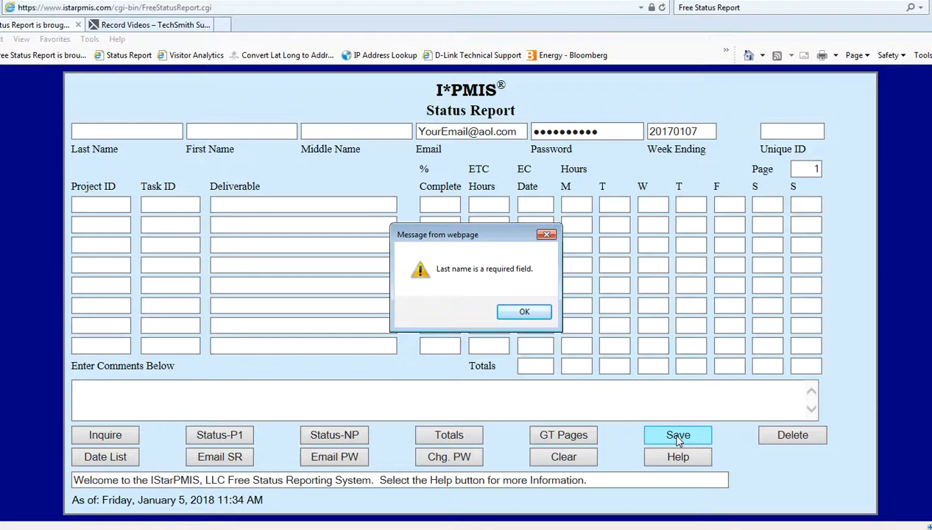
click(530, 315)
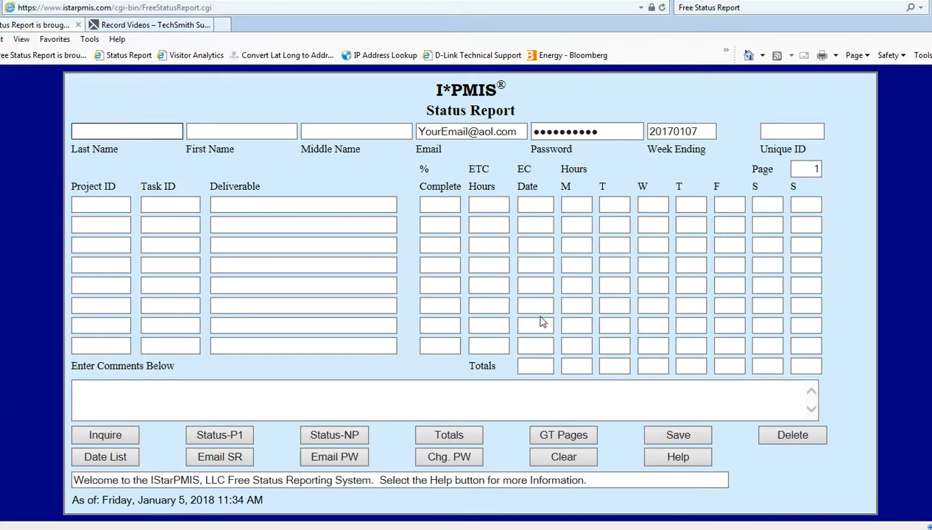
Fill in the reporter's last name and first name fields.
double_click(104, 130)
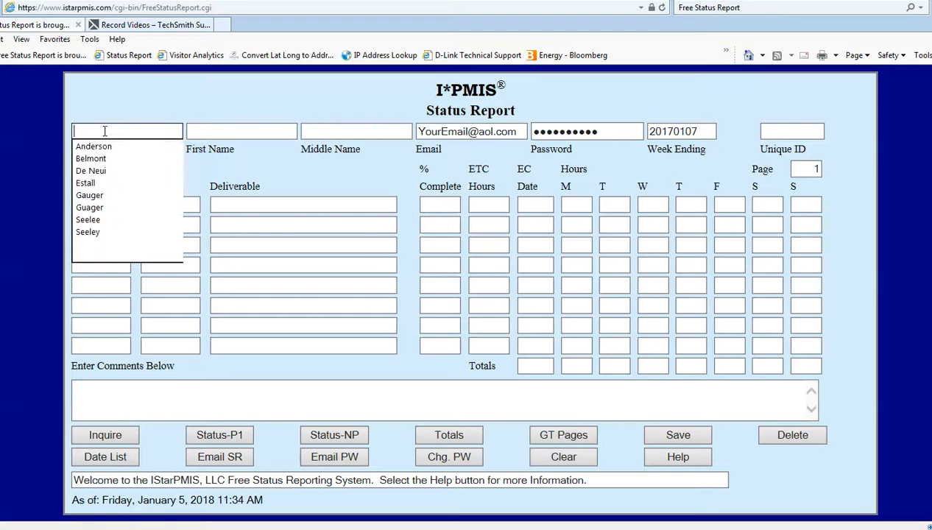
text(Y)
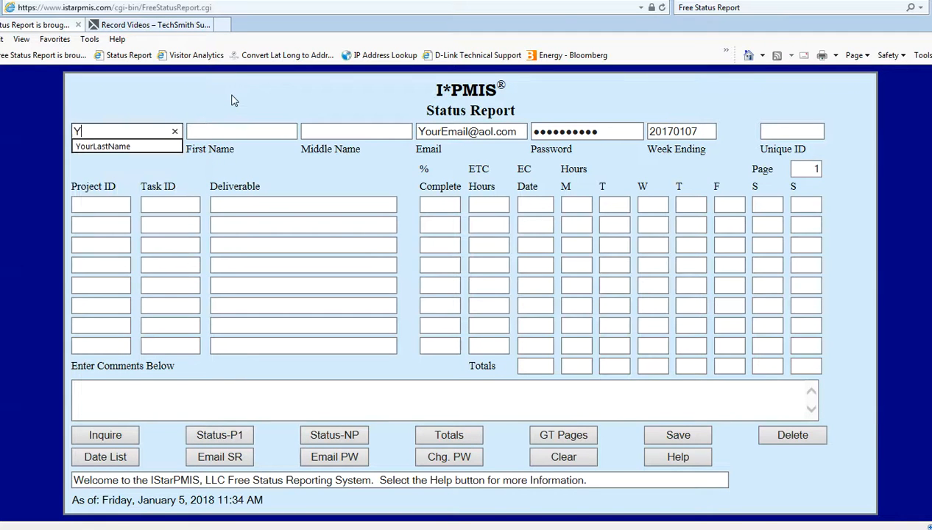
text(ourLastName)
key(Tab)
text(You)
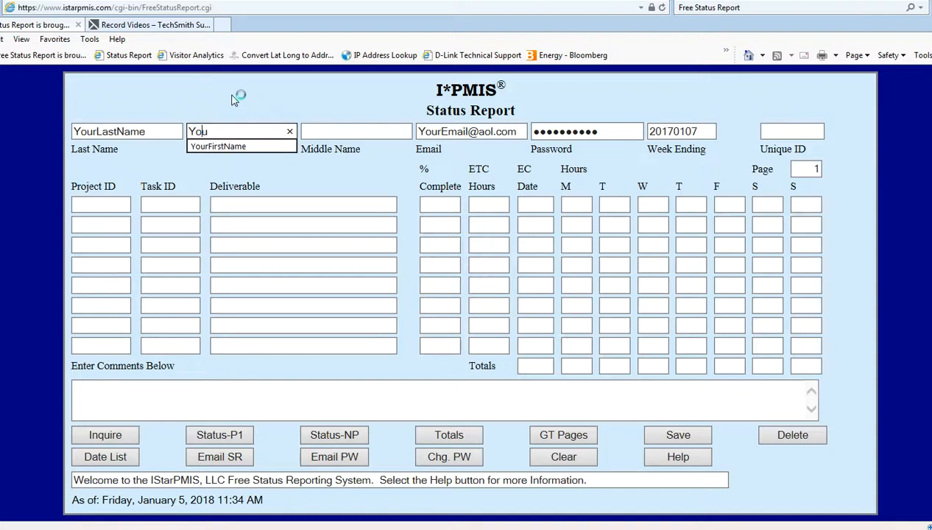
text(rFDi)
key(BackSpace)
key(BackSpace)
key(BackSpace)
key(BackSpace)
text(irs)
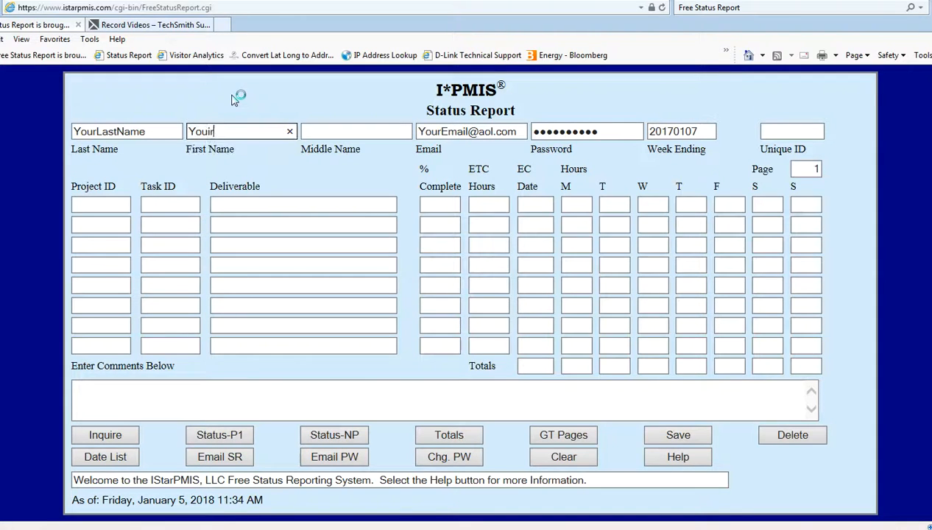
key(BackSpace)
key(BackSpace)
key(BackSpace)
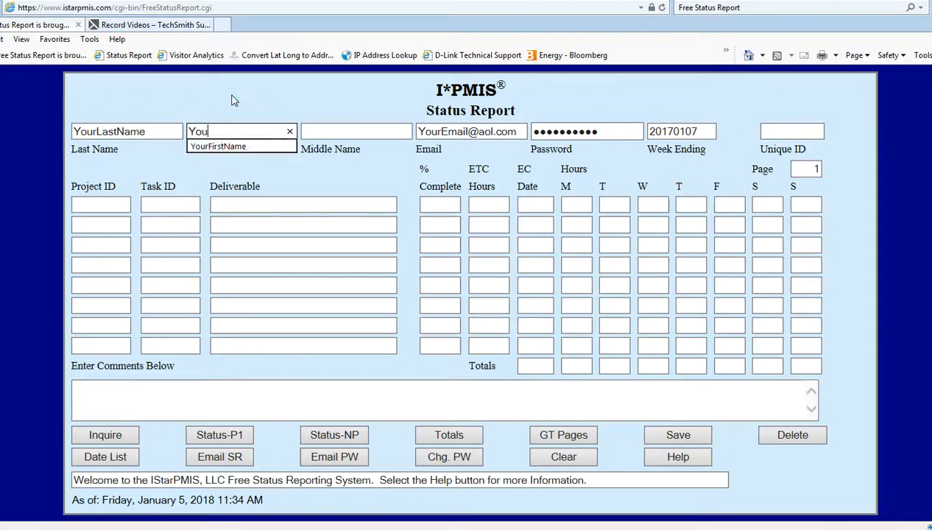
text(First)
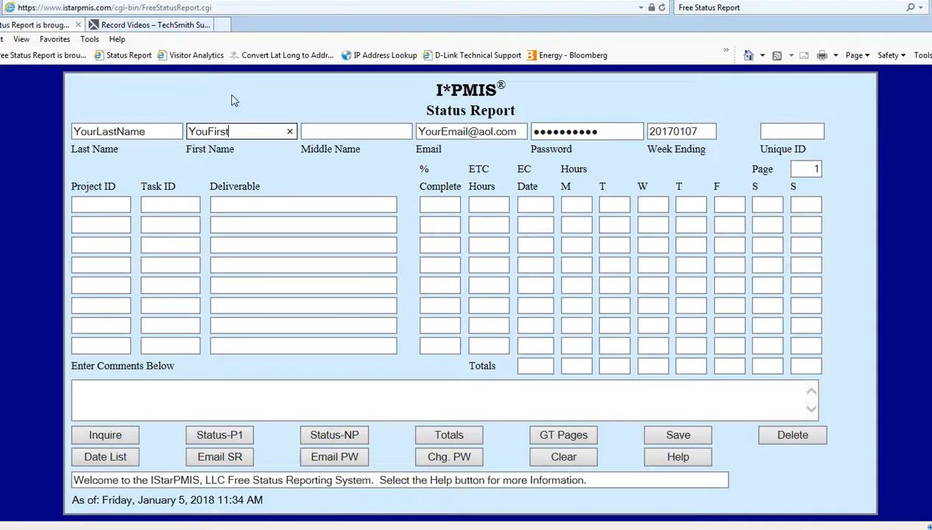
text(Name)
Add the reporter's middle name and save the new status report.
key(Tab)
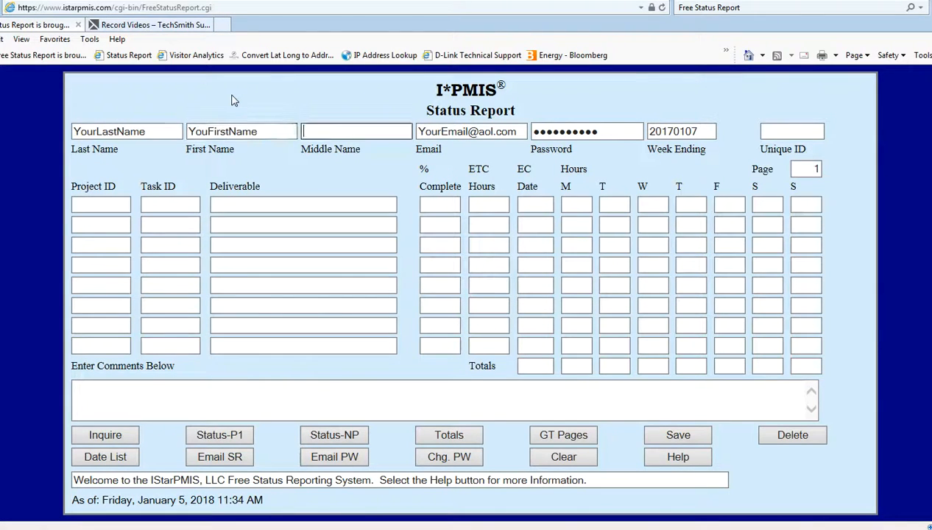
text(YourM)
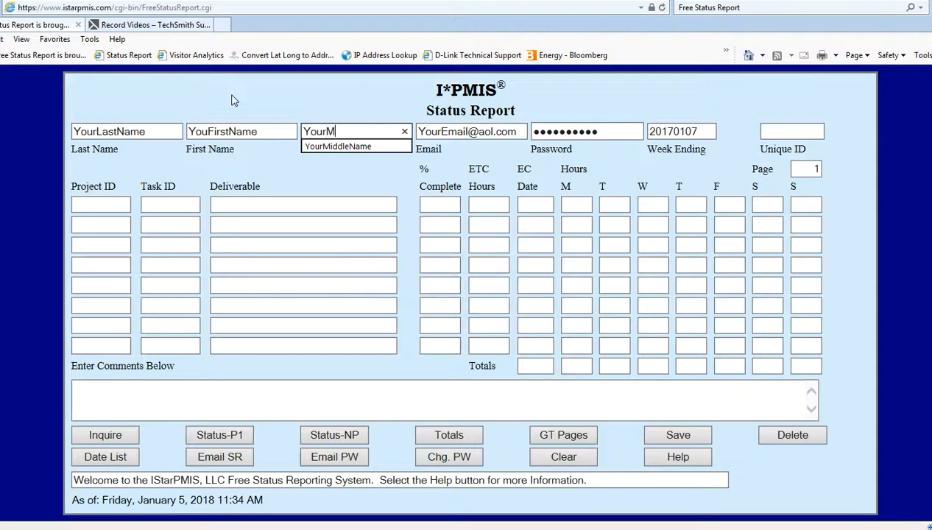
text(iddleName)
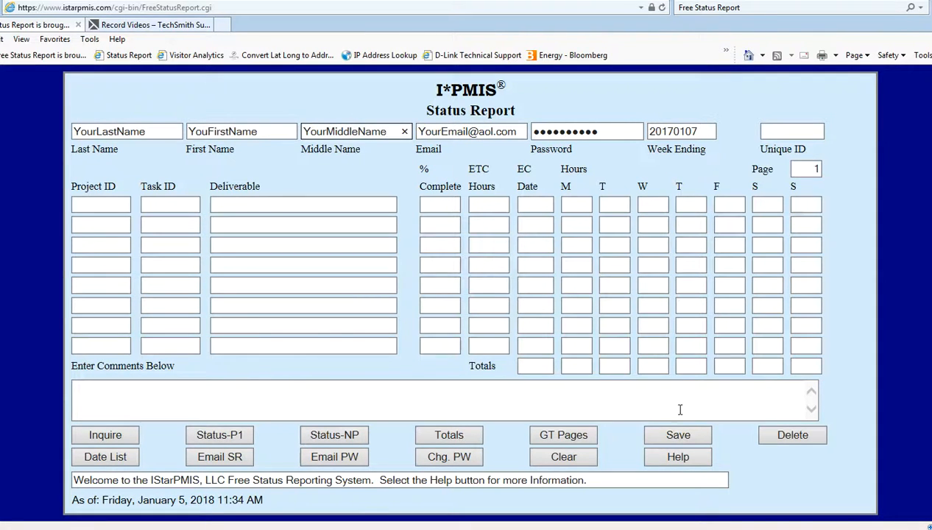
click(680, 435)
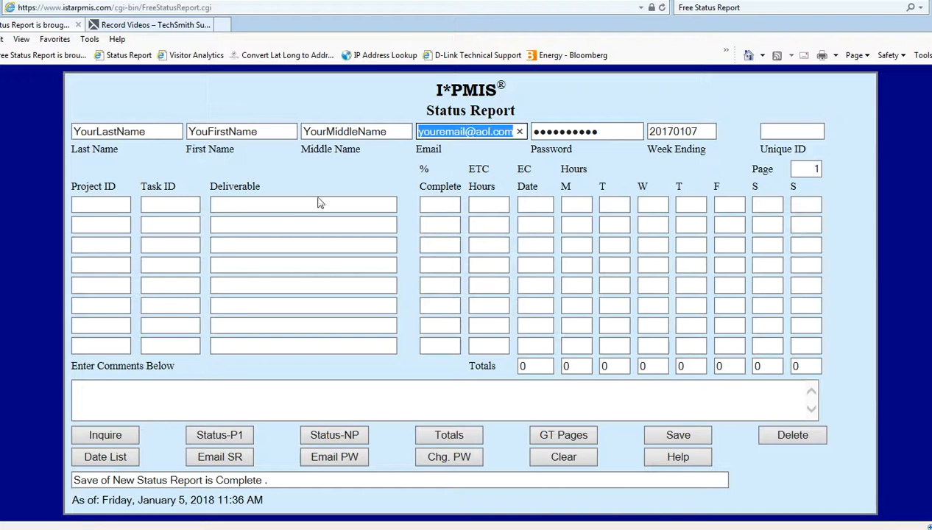
click(101, 203)
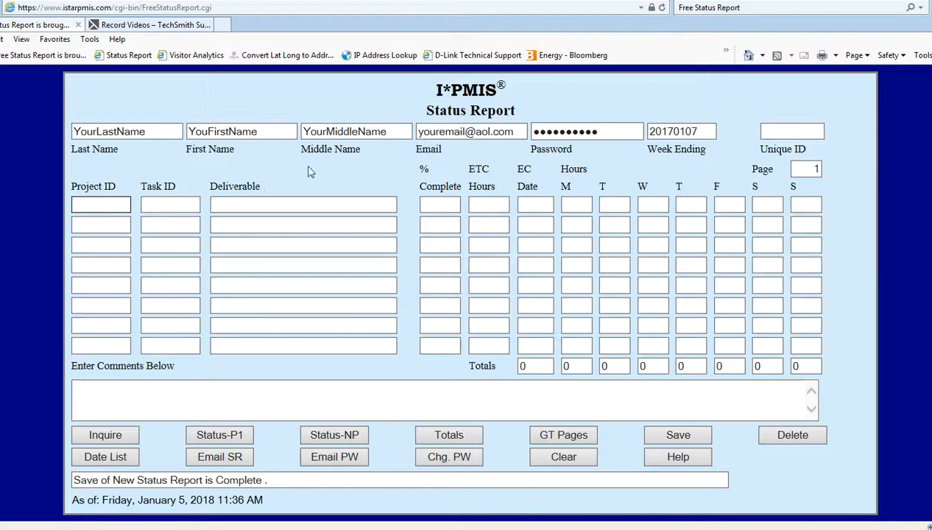
Start row 1 with project PROJ1001, task 'Task 1' and deliverable 'Deliverable 1'.
text(Proj)
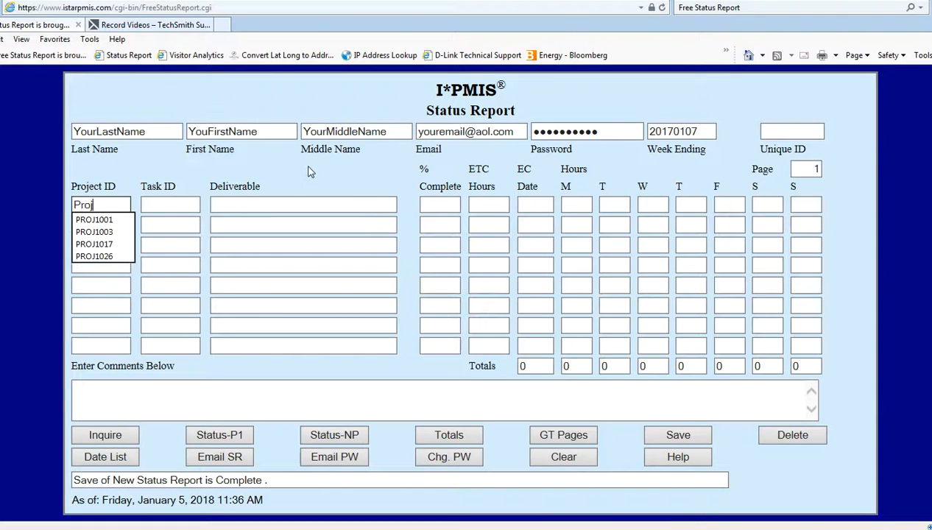
key(BackSpace)
key(BackSpace)
key(BackSpace)
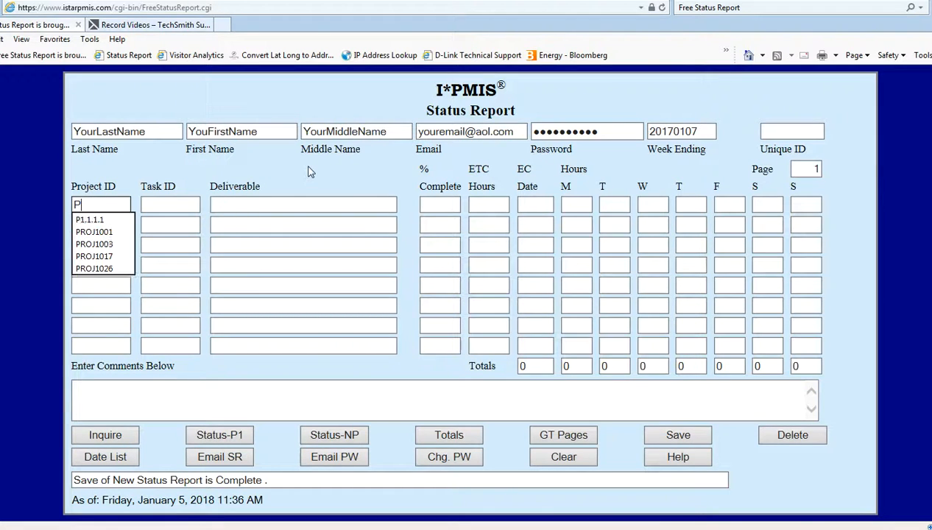
click(109, 231)
click(155, 204)
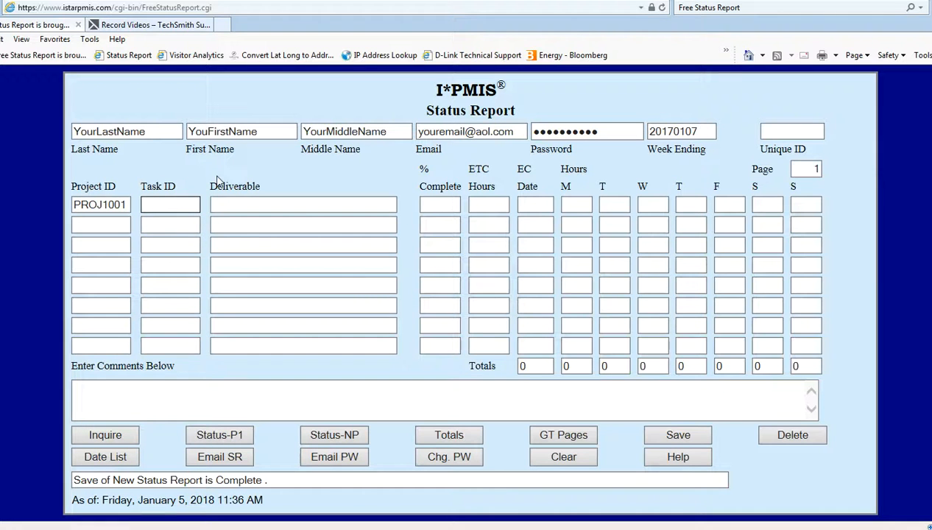
text(Task)
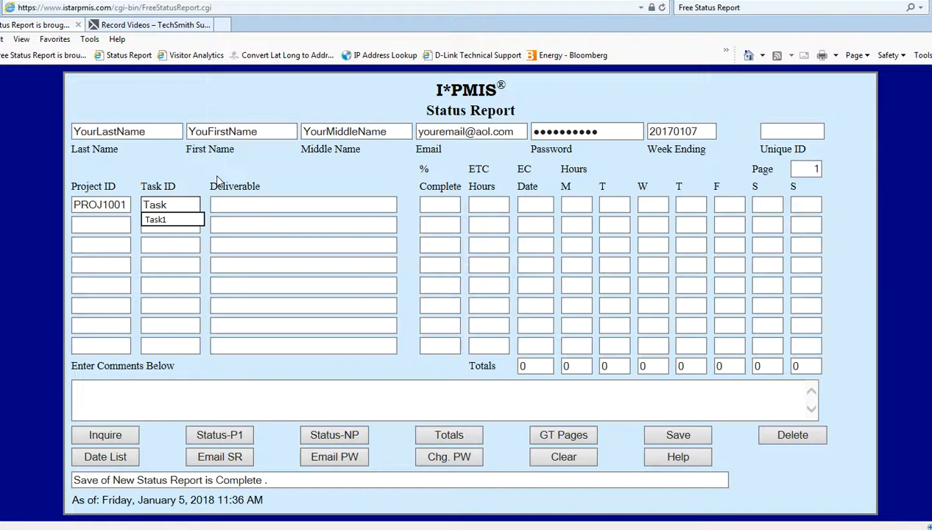
text( 1)
key(Tab)
text(Deliverable )
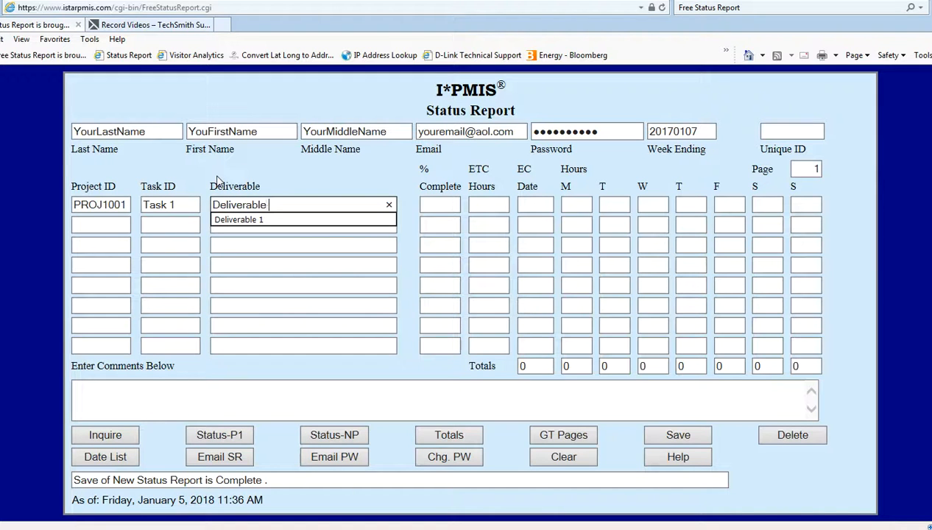
text(1)
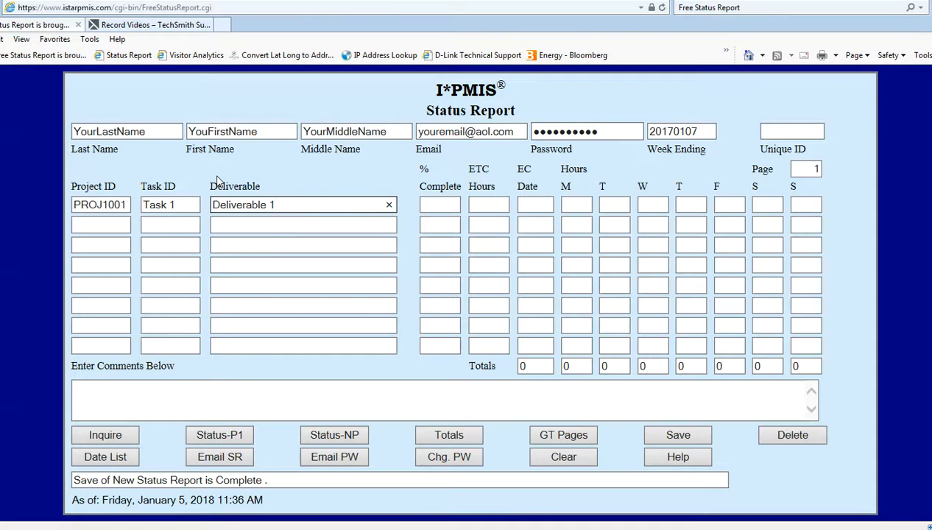
Log 8 hours each for Tuesday through Friday and try saving, dismissing the percentage alert.
click(614, 207)
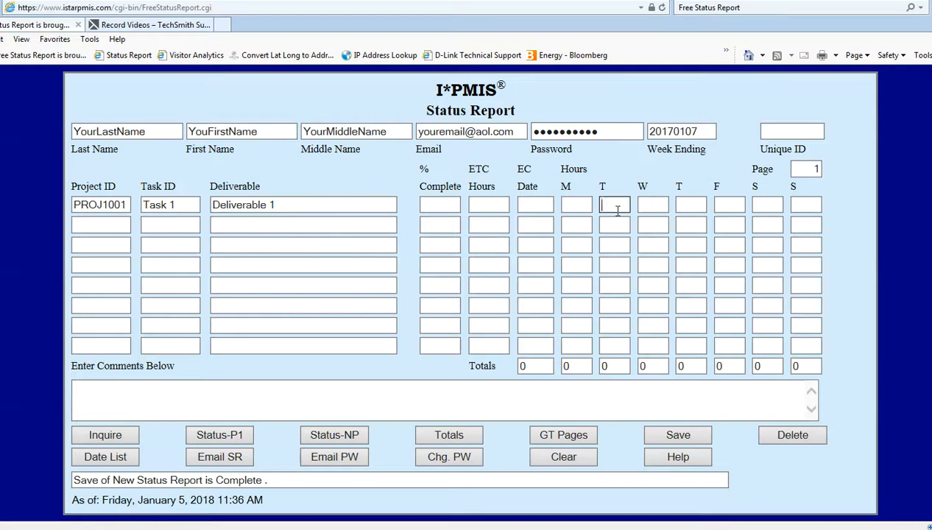
text(8)
click(649, 202)
text(8)
click(692, 205)
text(8)
click(720, 206)
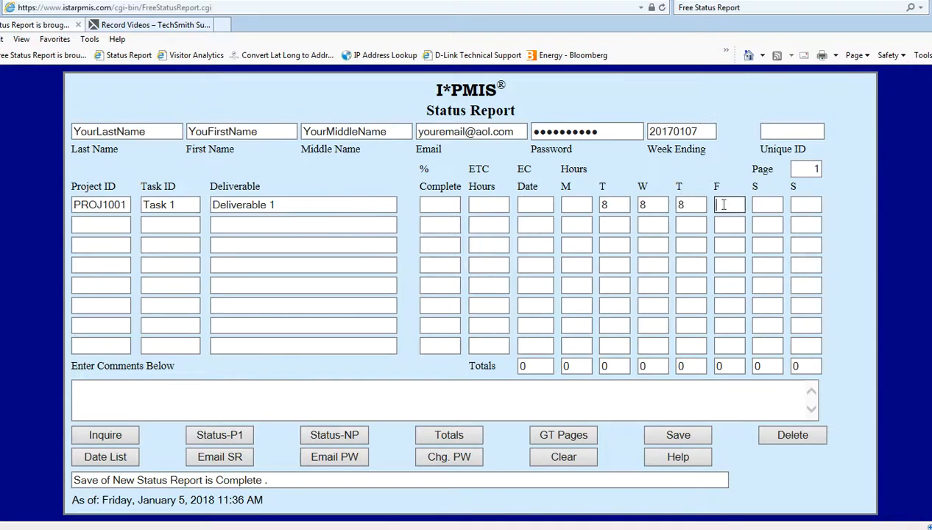
text(8)
click(677, 434)
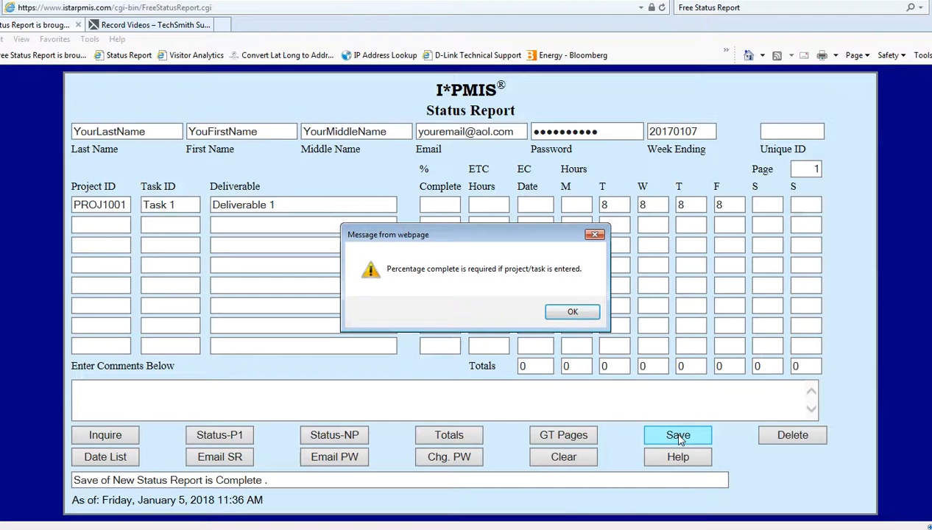
click(575, 315)
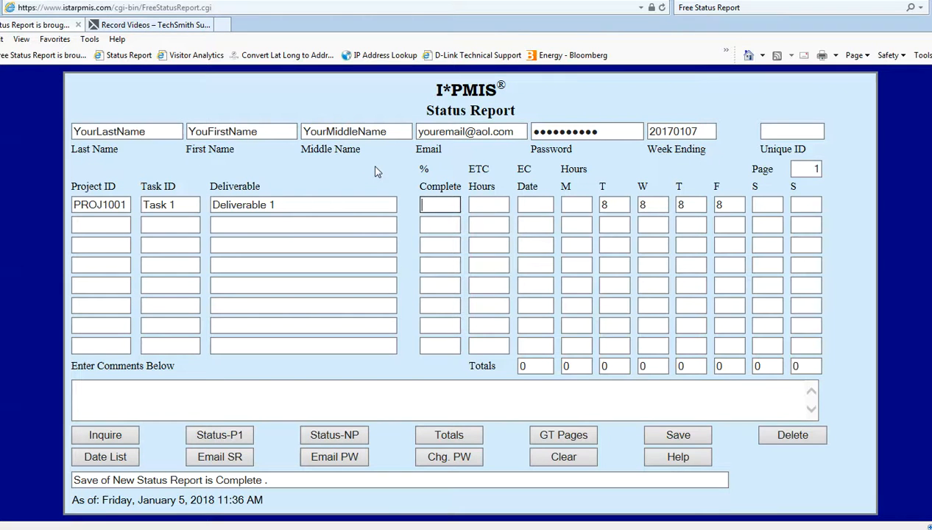
Give row 1 90.0 percent complete, 4.0 ETC hours and EC date 0112, then save.
text(90.0)
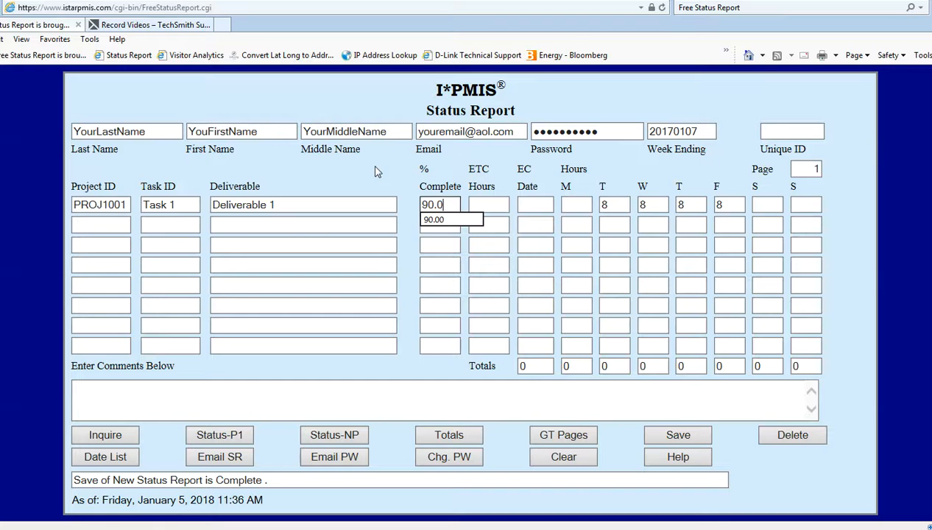
click(681, 434)
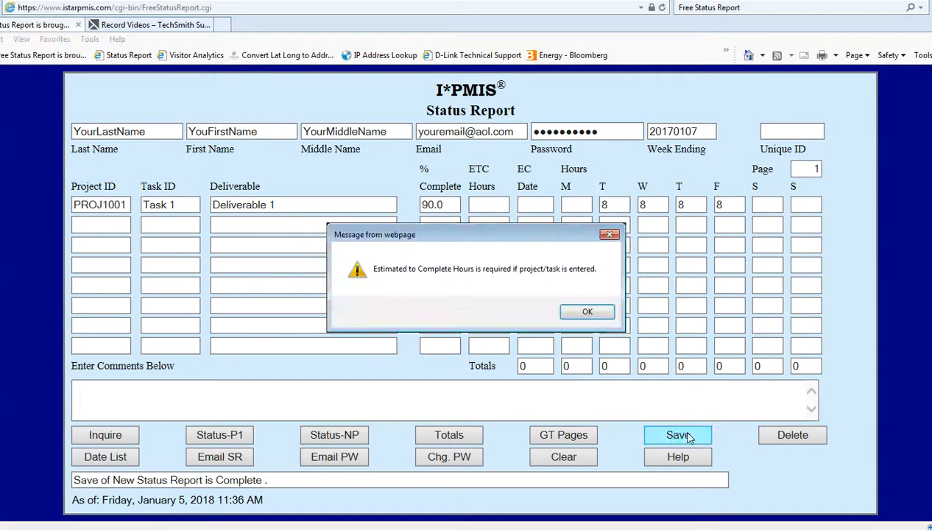
click(589, 312)
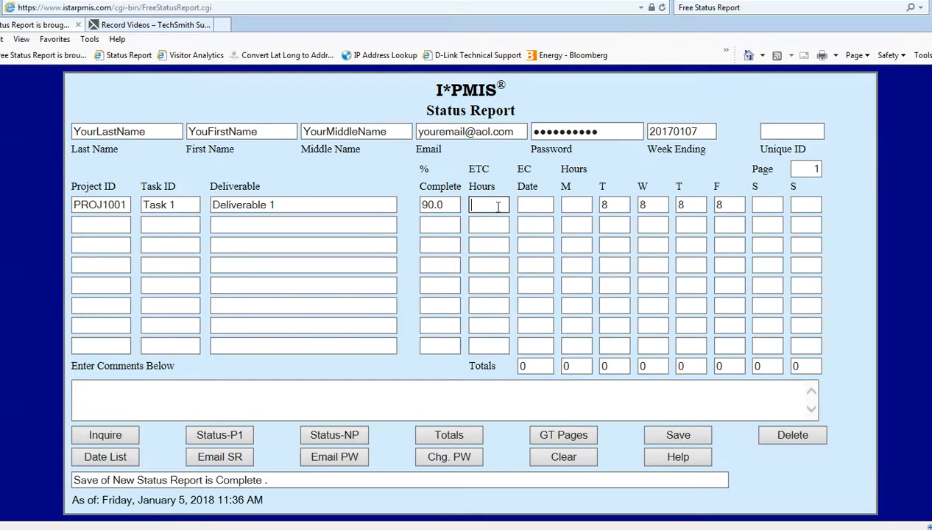
text(4.0)
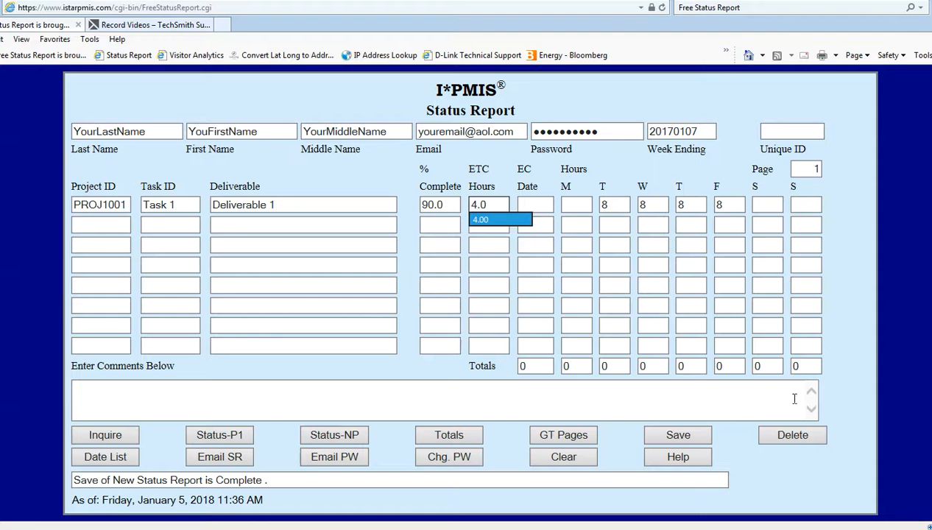
click(692, 439)
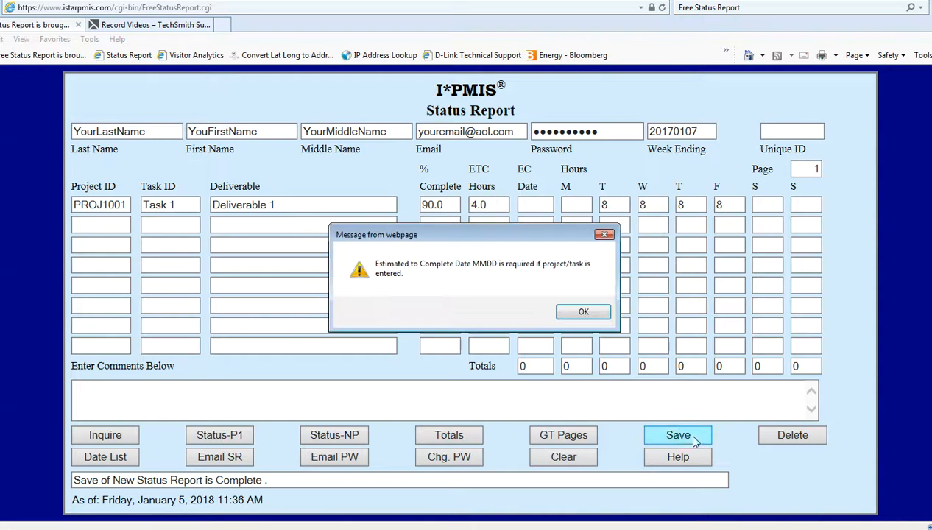
click(583, 313)
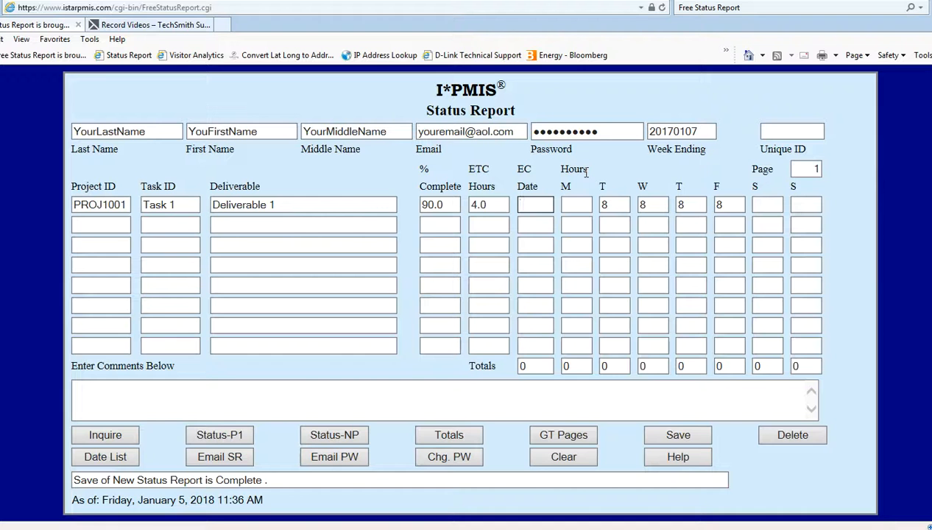
text(01)
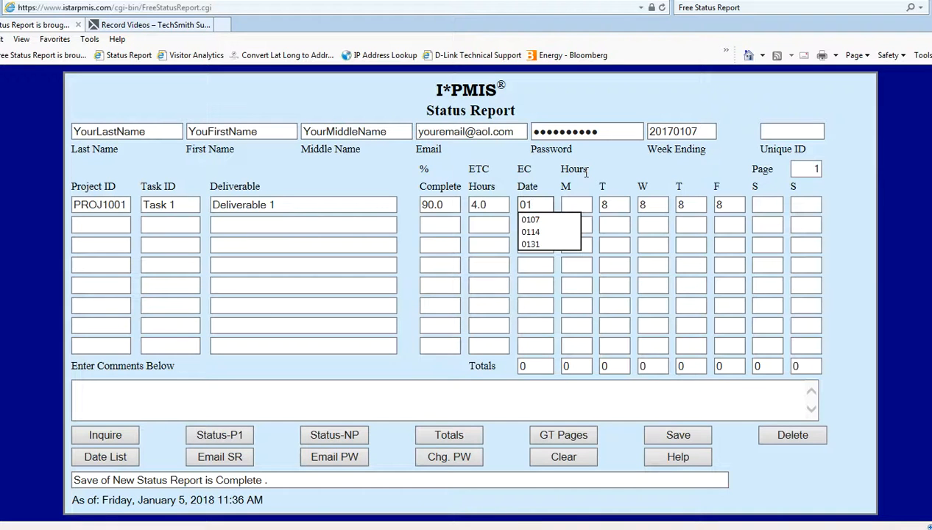
text(12)
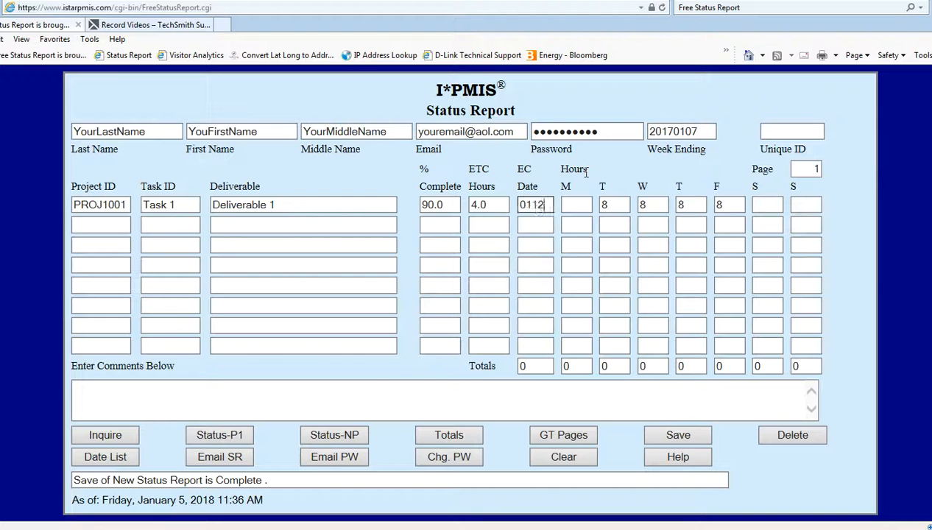
click(670, 440)
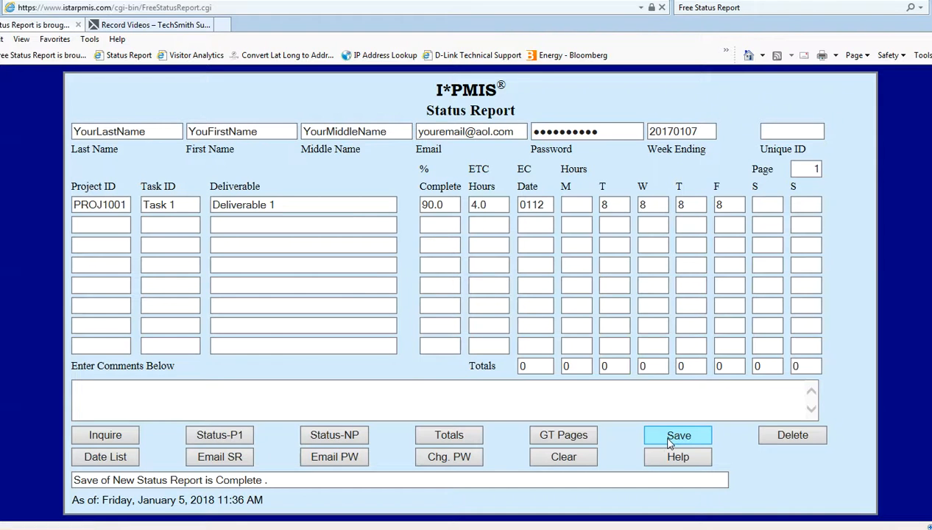
Save the update so row 1 totals 32 hours, then reload the report with Inquire.
click(670, 440)
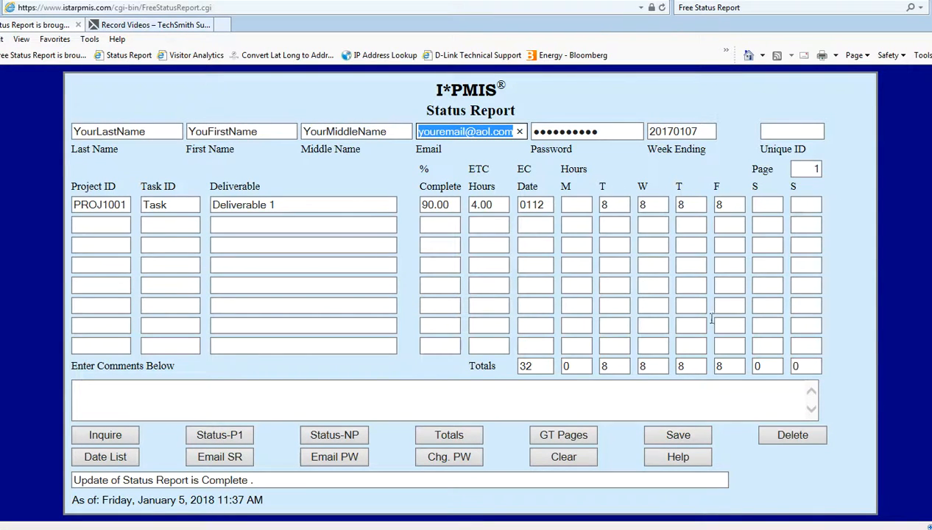
click(238, 436)
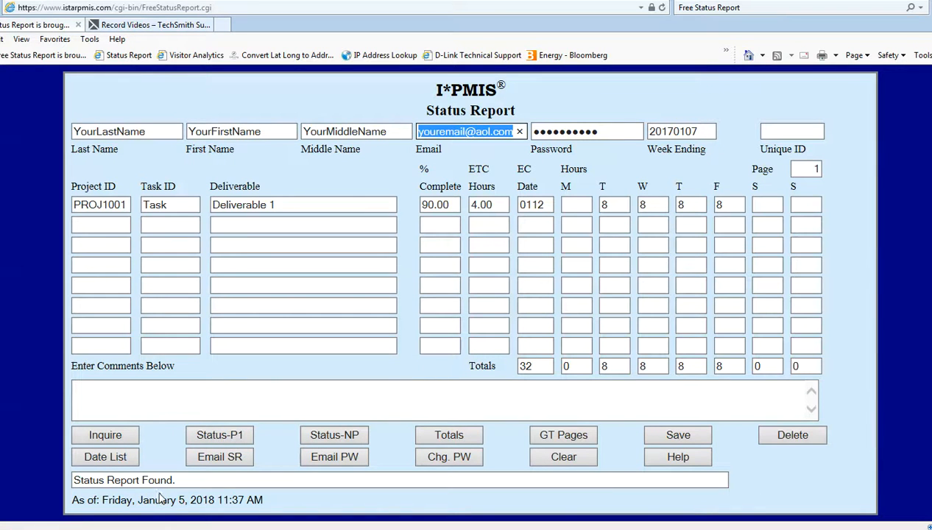
click(116, 436)
Change the week ending to 20180107, save the report, then clear the form.
click(665, 133)
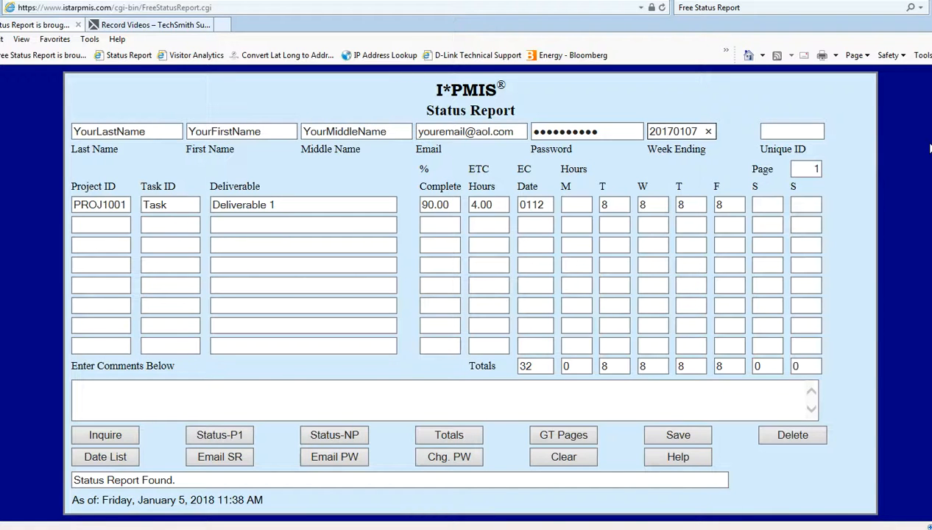
key(Delete)
text(8)
click(671, 436)
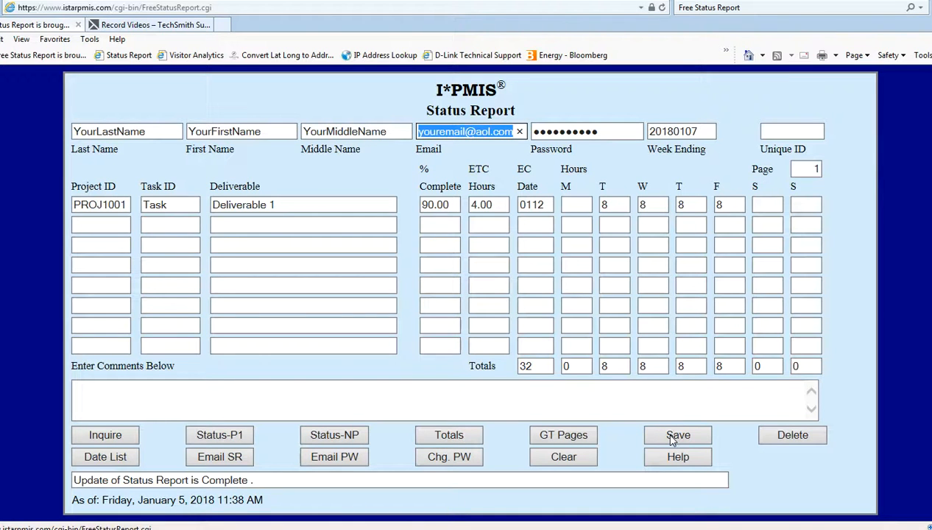
click(592, 462)
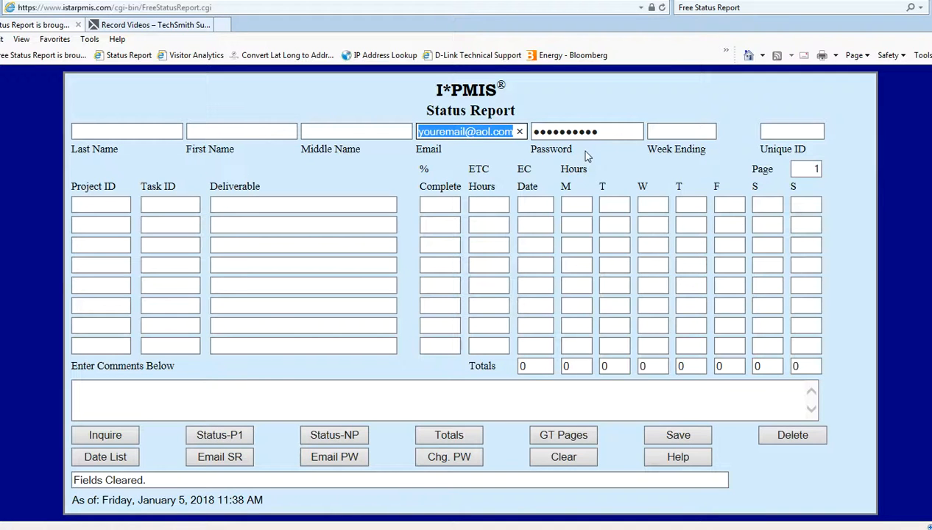
Load the stored 20180107 report and list saved week-endings: 20170107 page 1, 20180107 page 2.
click(128, 435)
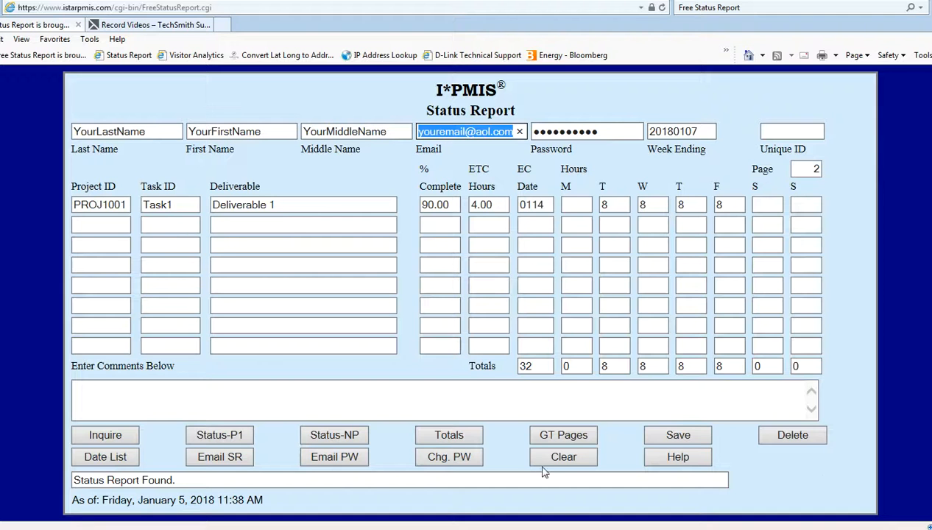
click(106, 457)
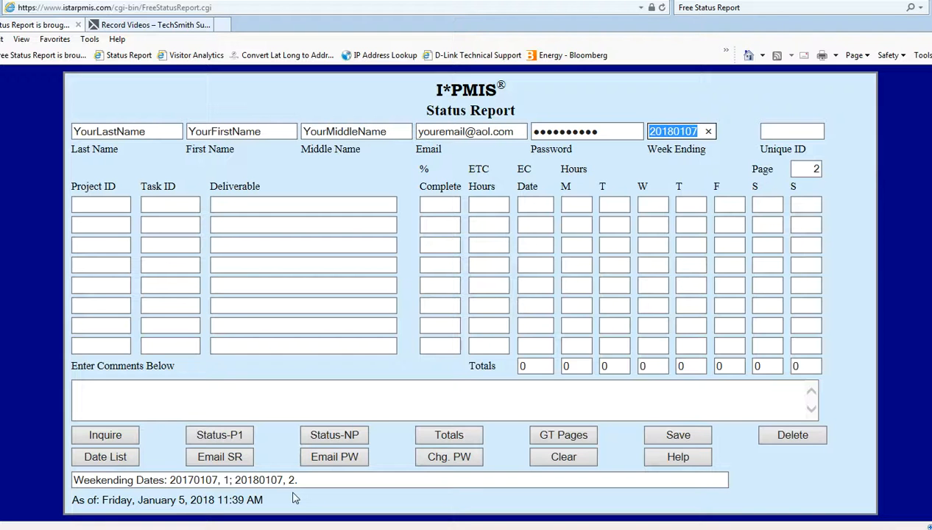
Change the week ending back to 20170107.
click(681, 107)
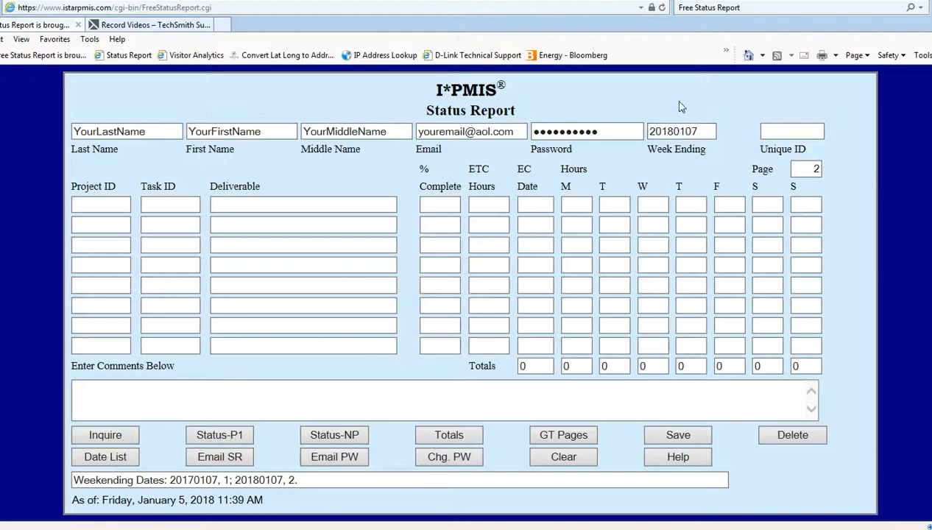
click(667, 131)
key(Delete)
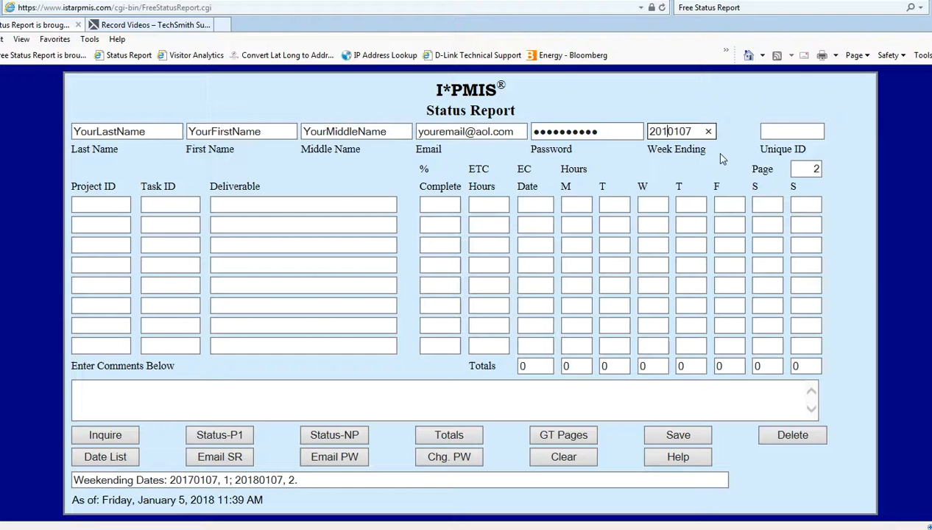
text(7)
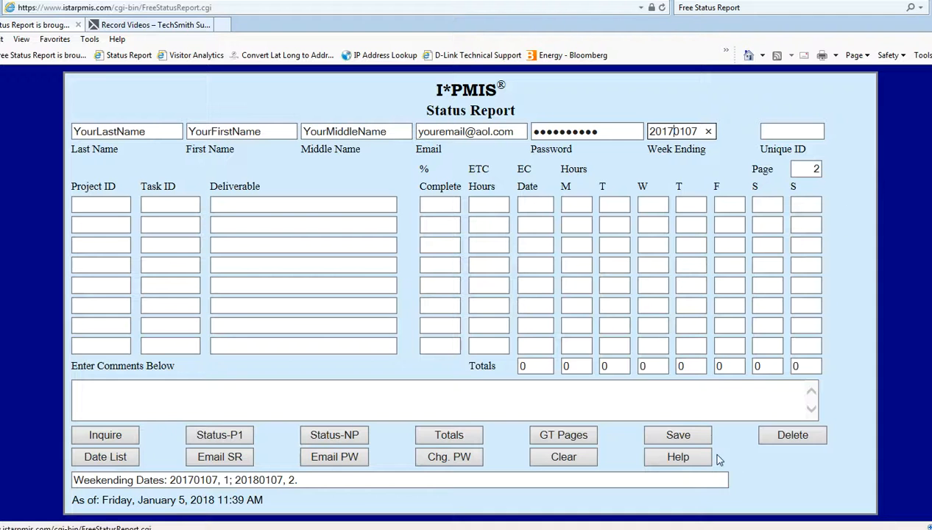
Try deleting the 20170107 report, which isn't found, and erase page number 2.
click(791, 437)
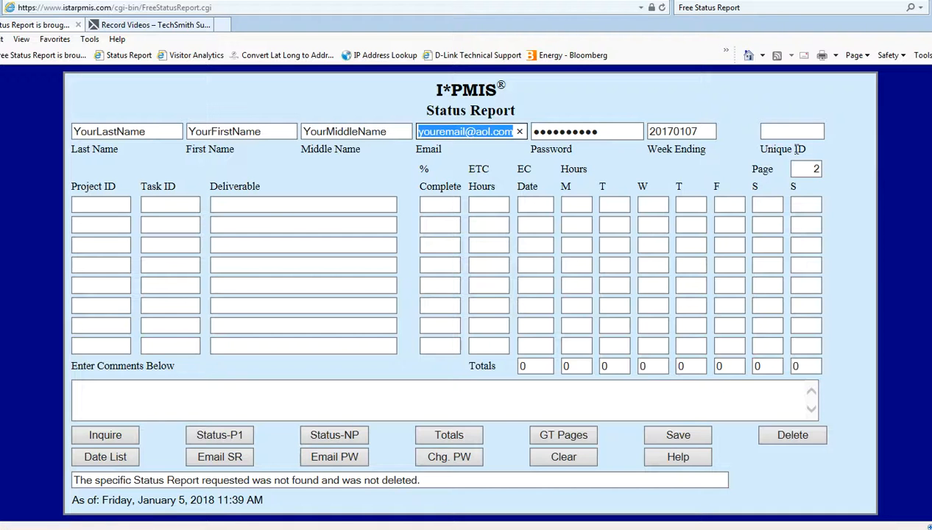
click(815, 170)
key(Delete)
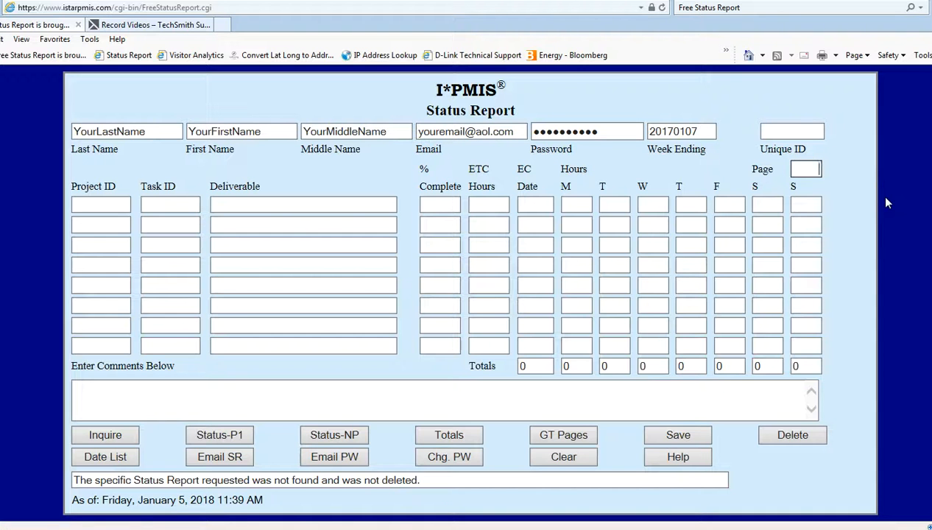
Set Page to 1, delete the 20170107 report, confirm only 20180107 remains, then clear.
text(1)
click(791, 435)
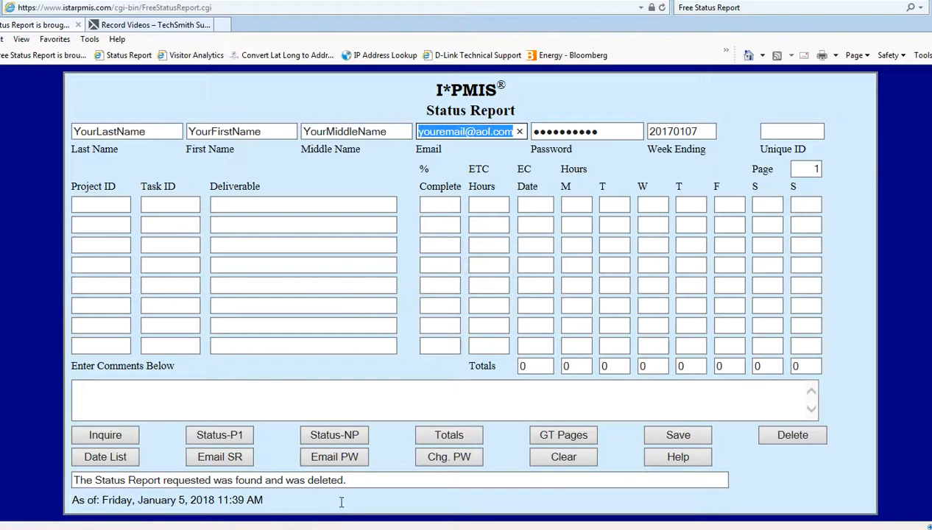
click(123, 457)
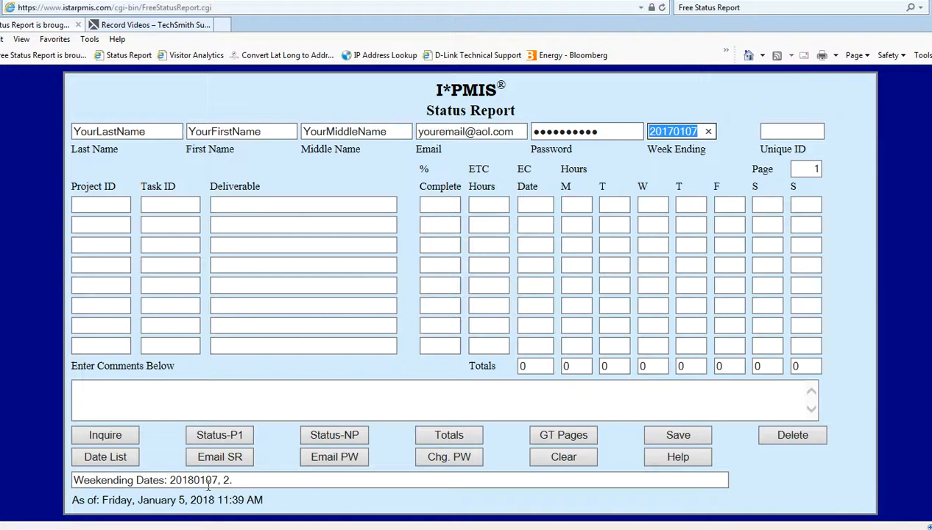
click(572, 457)
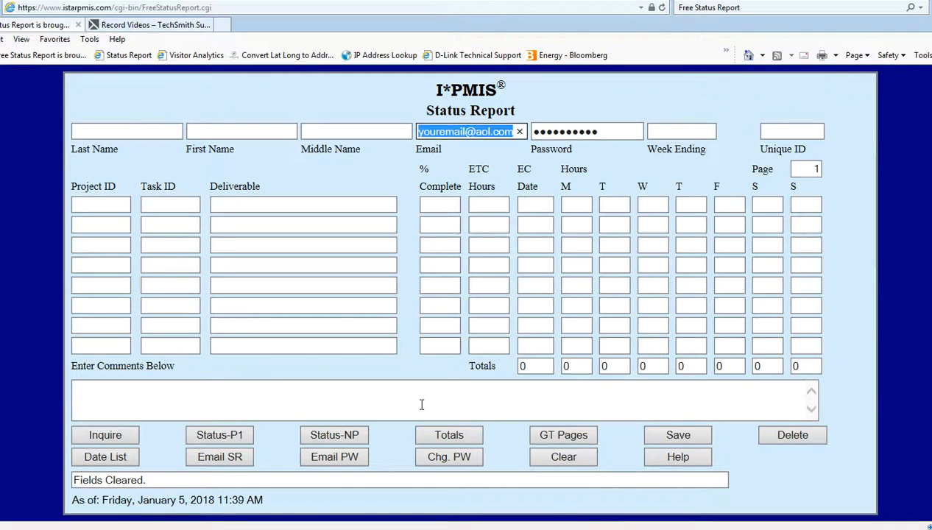
Retrieve the 20180107 report, show its all-pages total of 64 hours, then clear the form.
click(121, 439)
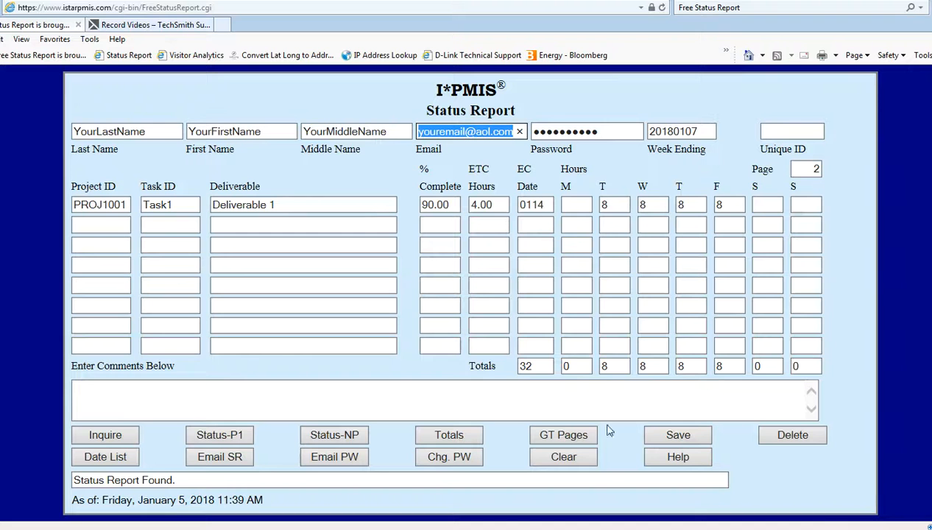
click(563, 435)
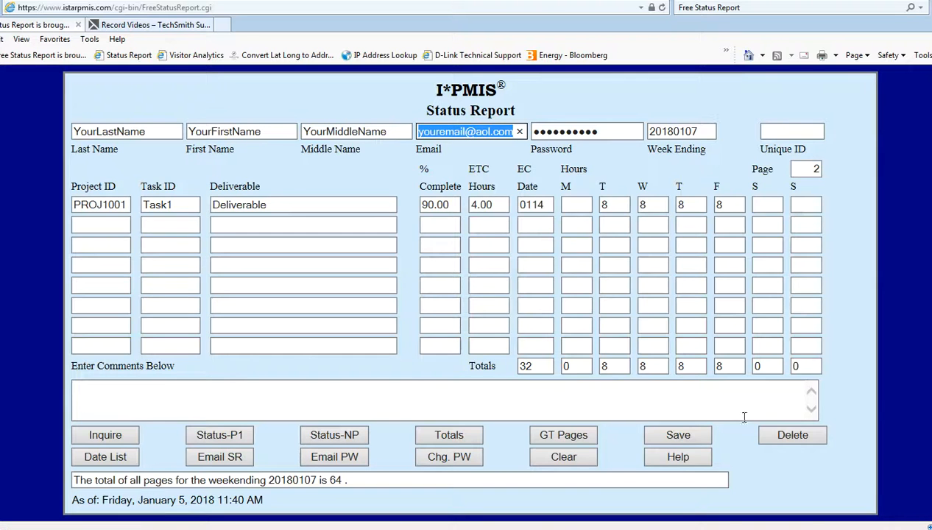
click(591, 461)
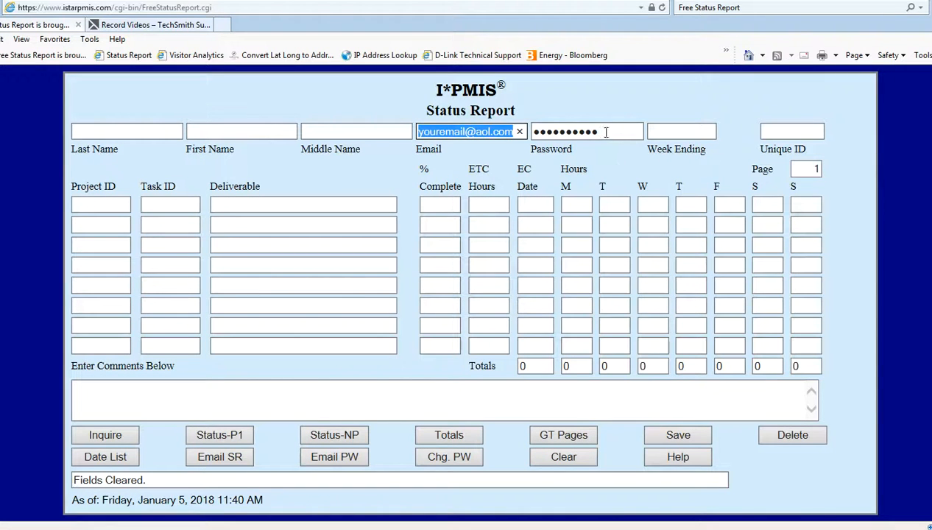
Erase the password, have it e-mailed to the account, then enter the password again.
key(Tab)
key(BackSpace)
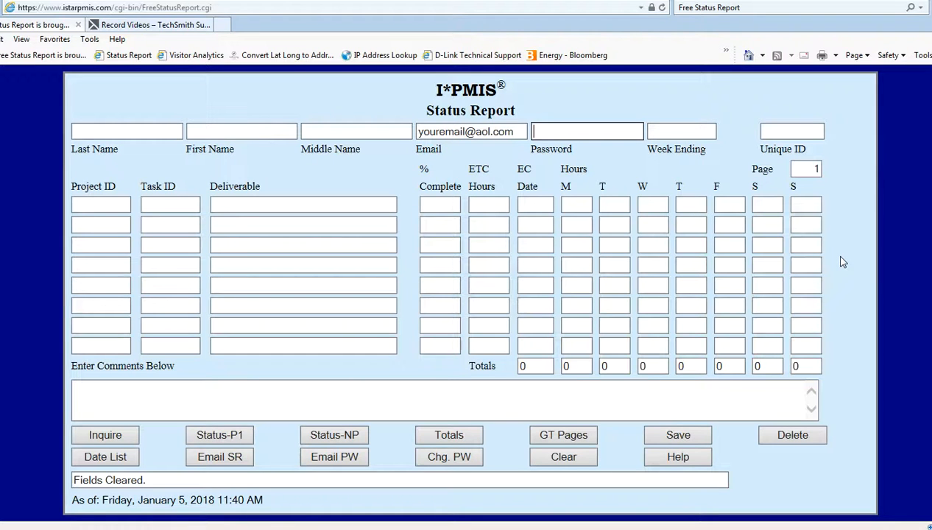
click(348, 462)
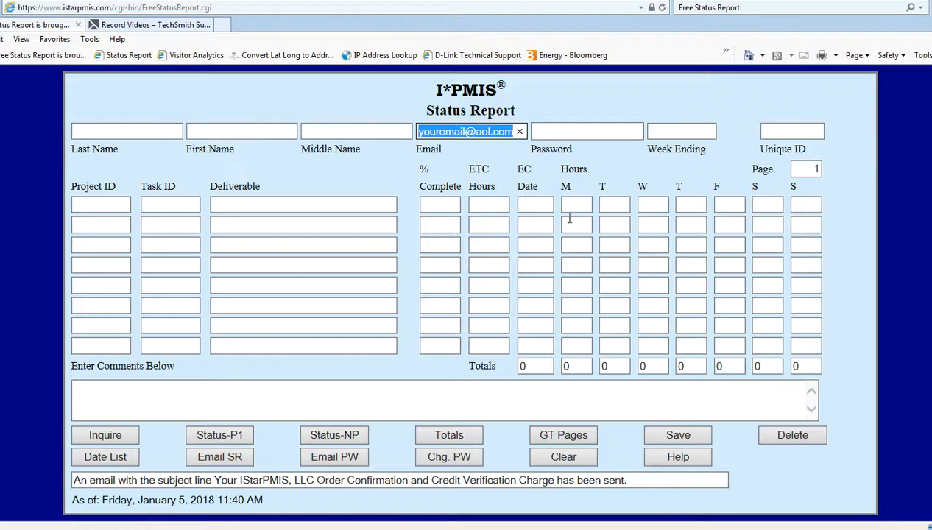
click(541, 131)
text(••••••)
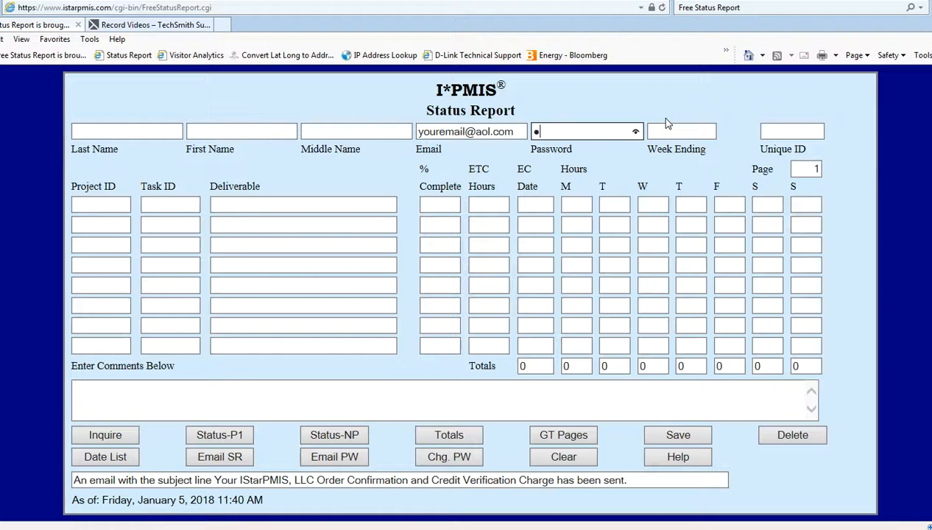
text(••••)
Replace the password and look up the status report, which fails with Password Failure.
click(119, 436)
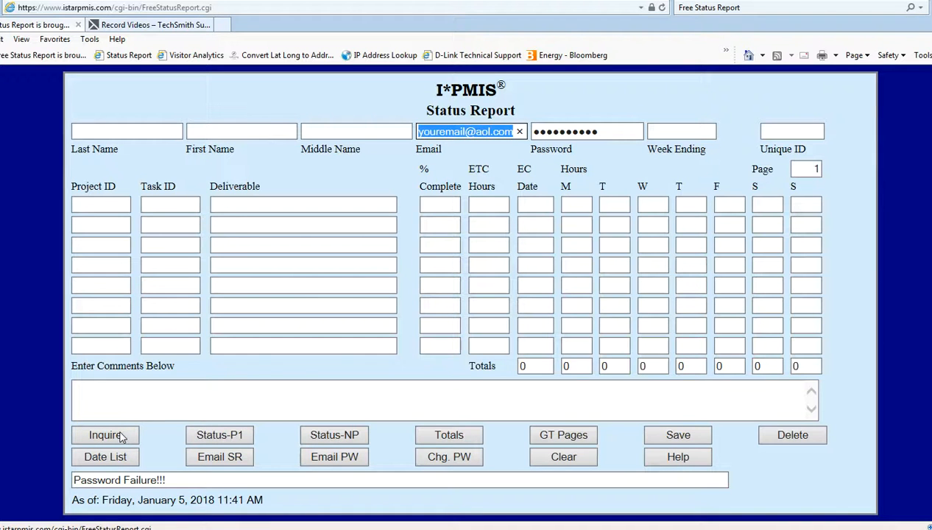
double_click(607, 131)
key(BackSpace)
text(***********)
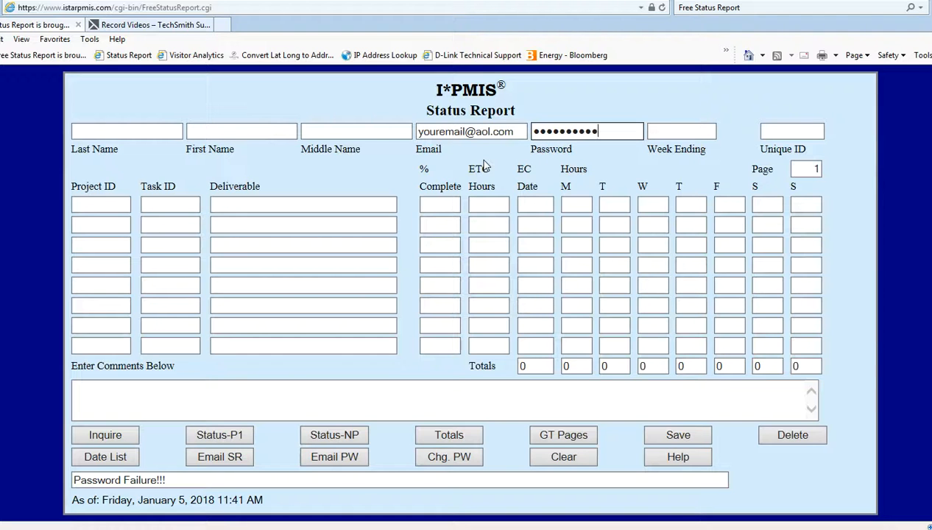
click(106, 435)
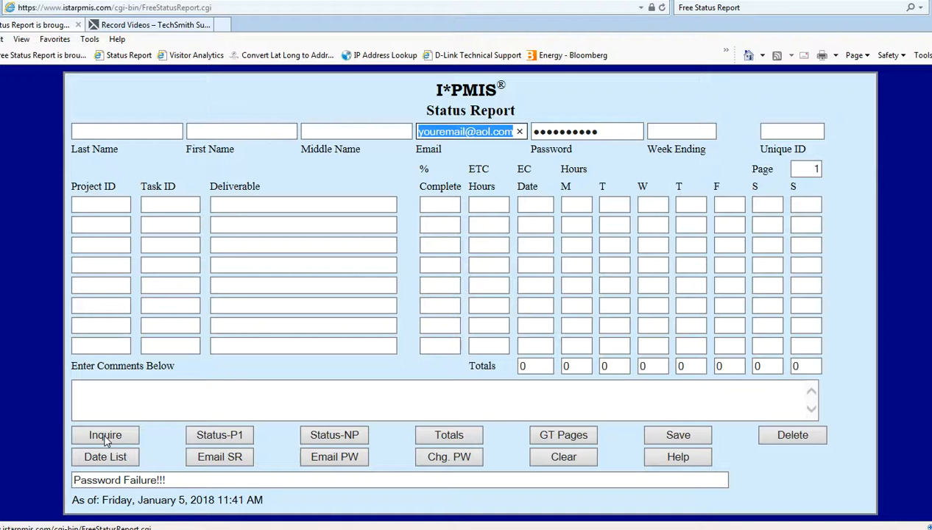
Retype the account password in the Password field, correcting a typo.
key(Tab)
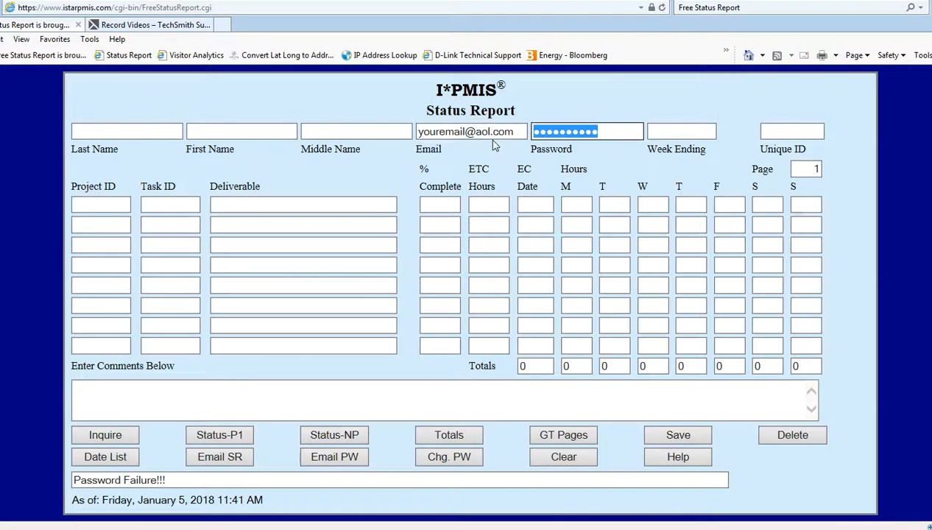
key(BackSpace)
text(pas)
key(BackSpace)
key(BackSpace)
key(BackSpace)
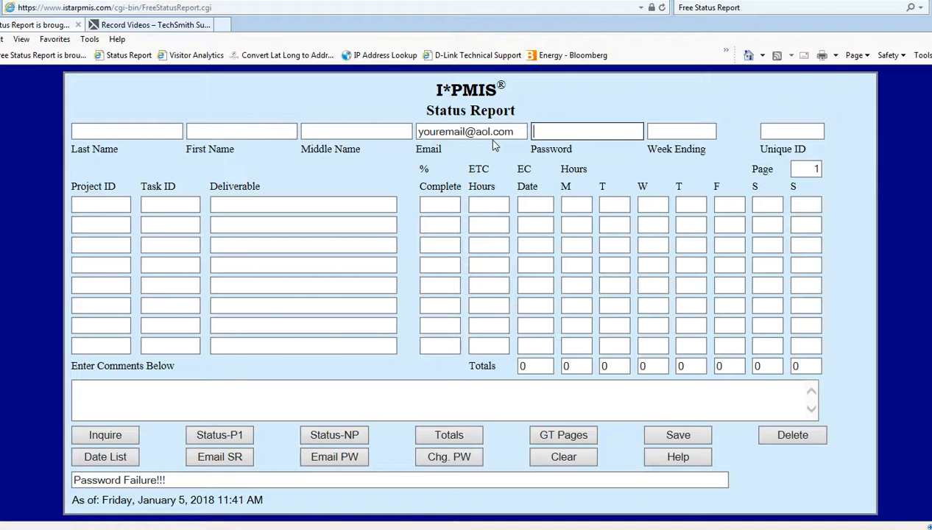
text(password12)
Retrieve the week 20180107 report and display page 1 with the PROJ1001 task row.
click(116, 436)
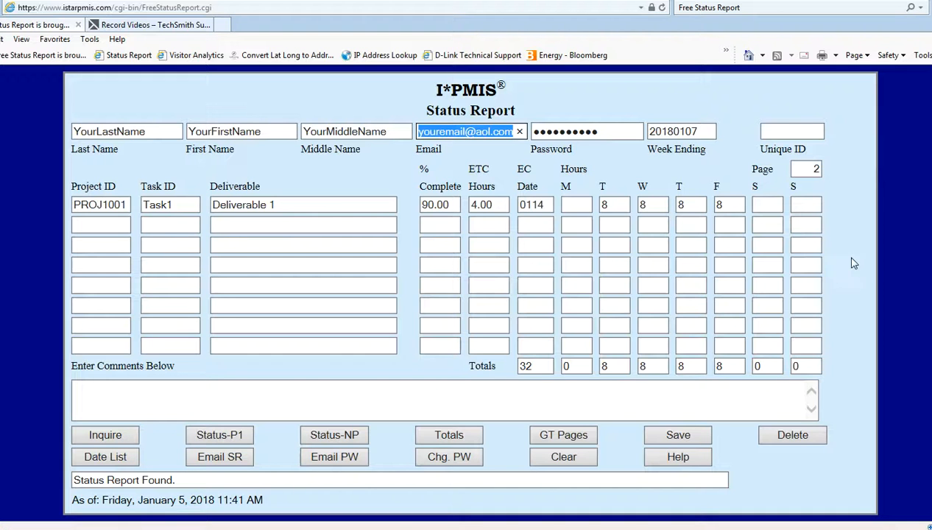
click(241, 437)
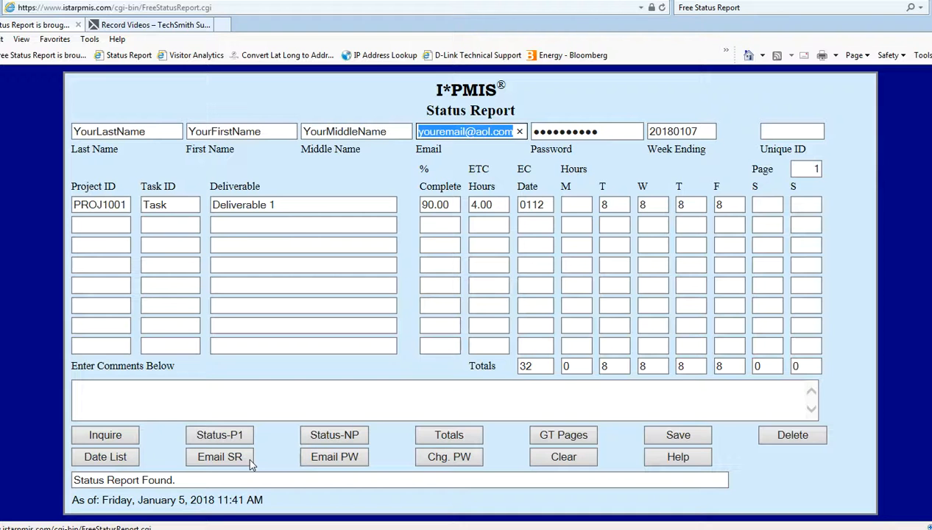
Start e-mailing the status report and accept the email domain suffix prompts.
click(234, 460)
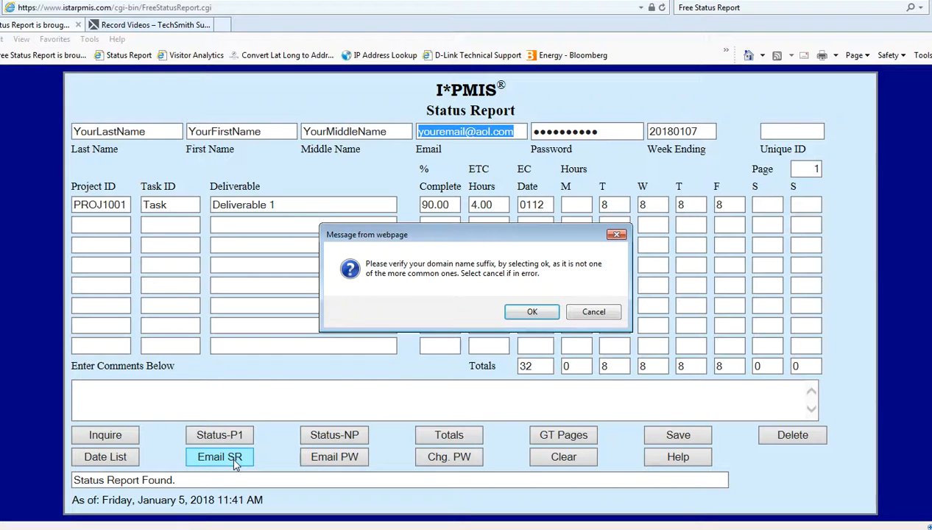
click(536, 313)
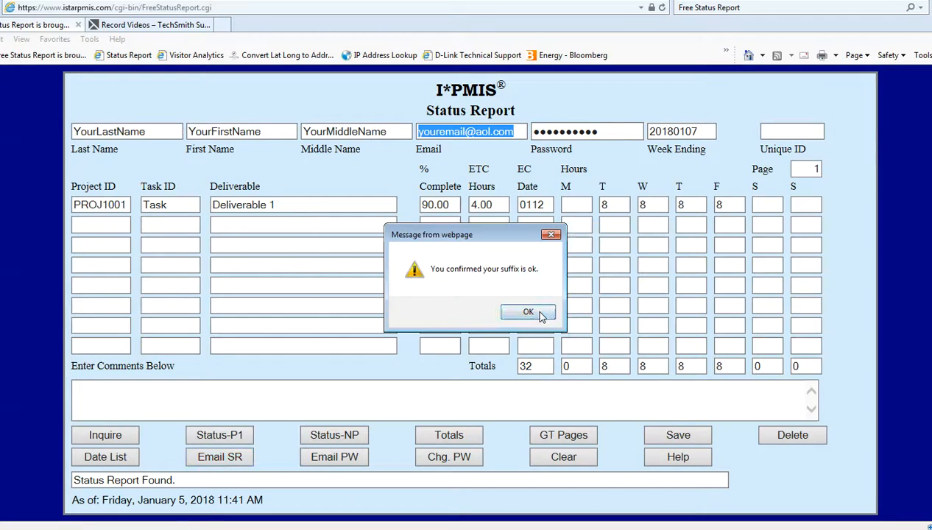
click(539, 314)
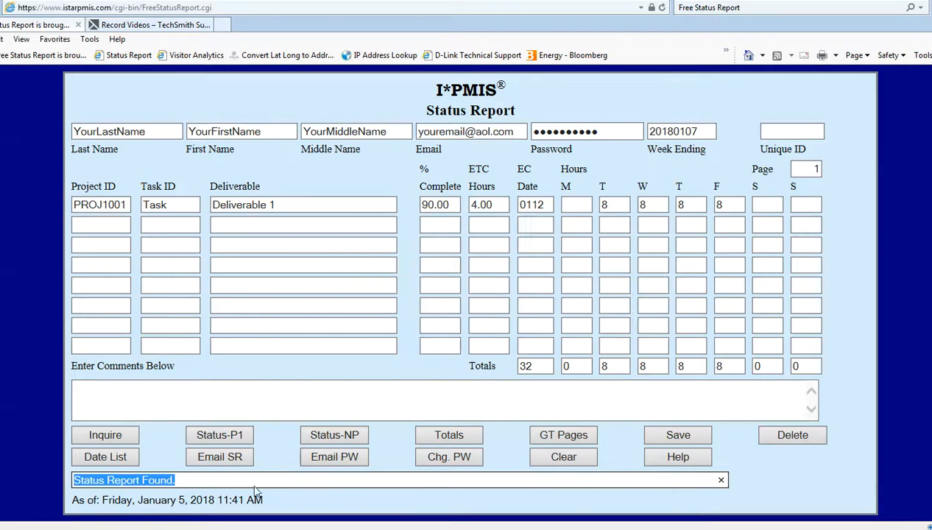
Enter the recipient's e-mail address in the message line and send the report.
key(Delete)
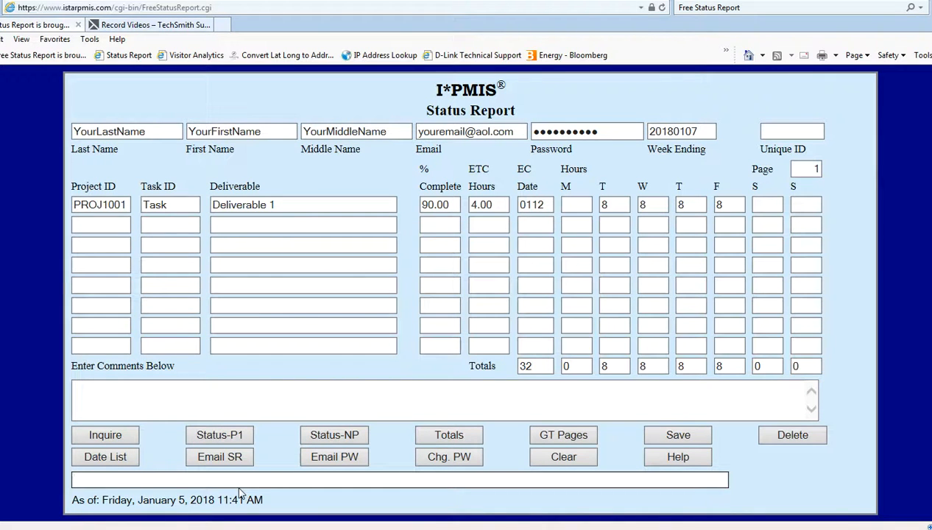
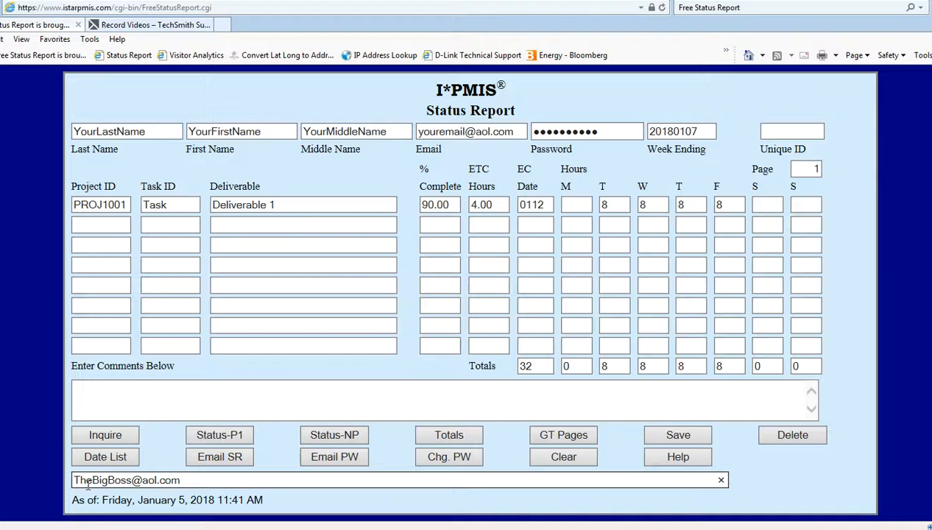
drag(93, 480, 253, 482)
click(298, 494)
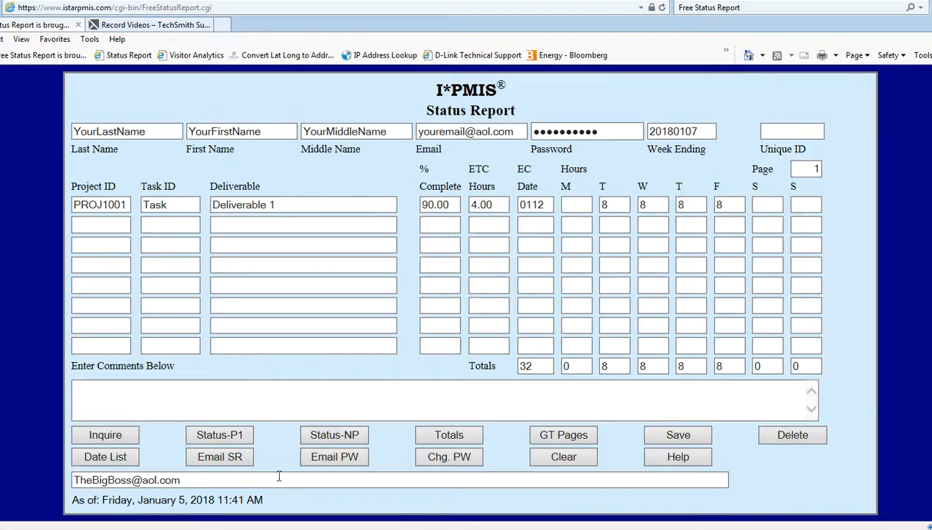
click(216, 457)
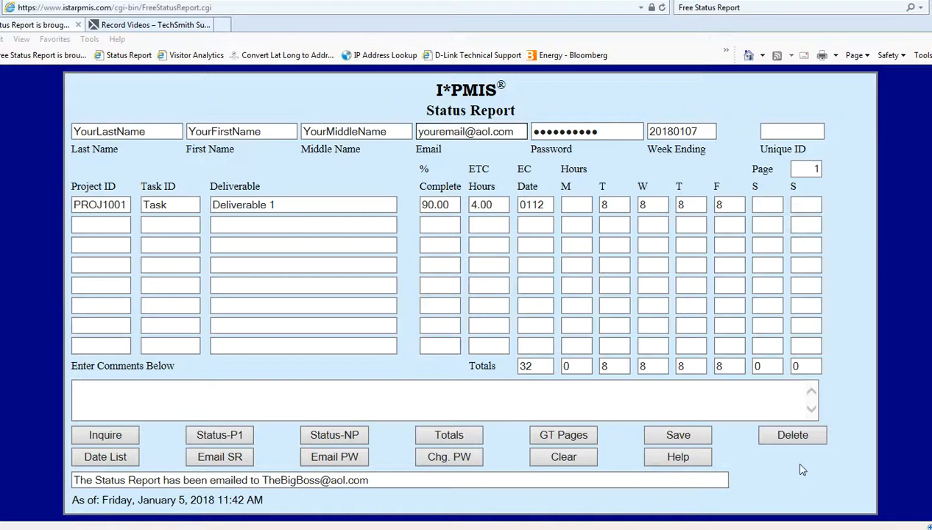
After the sent confirmation appears, begin changing the account password.
click(462, 460)
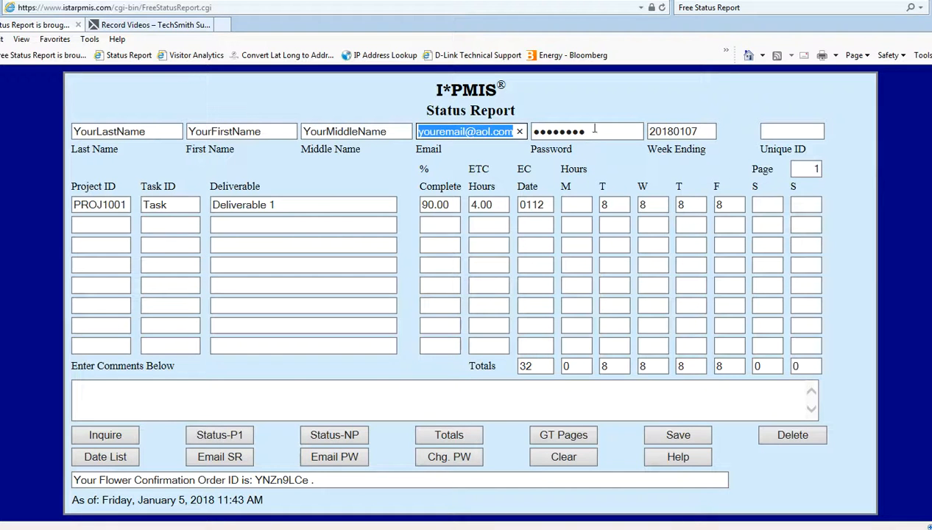
Reload the status report with the new password and scroll to week 20180107 showing 32 hours.
click(115, 435)
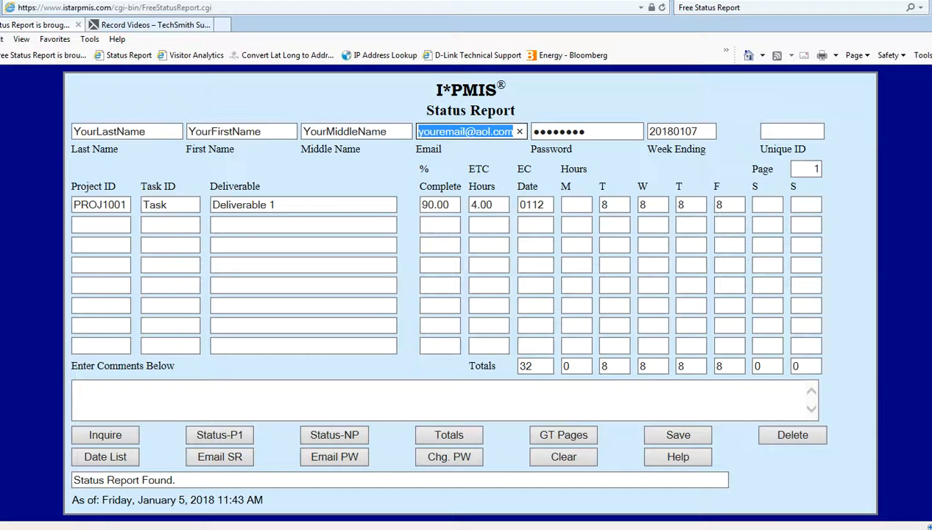
scroll(515, 456, down, 3)
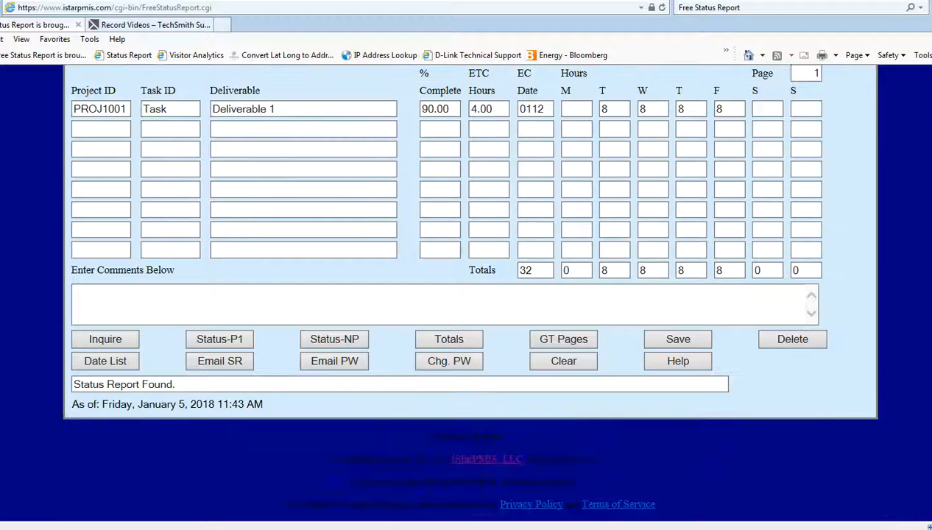
Follow the IStarPMIS, LLC footer link and open the company's YouTube Videos page.
click(484, 467)
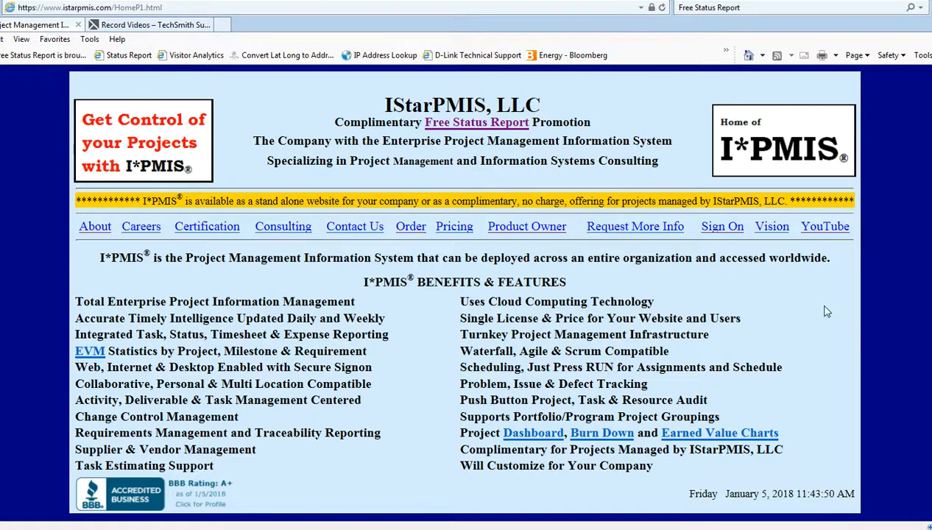
click(834, 231)
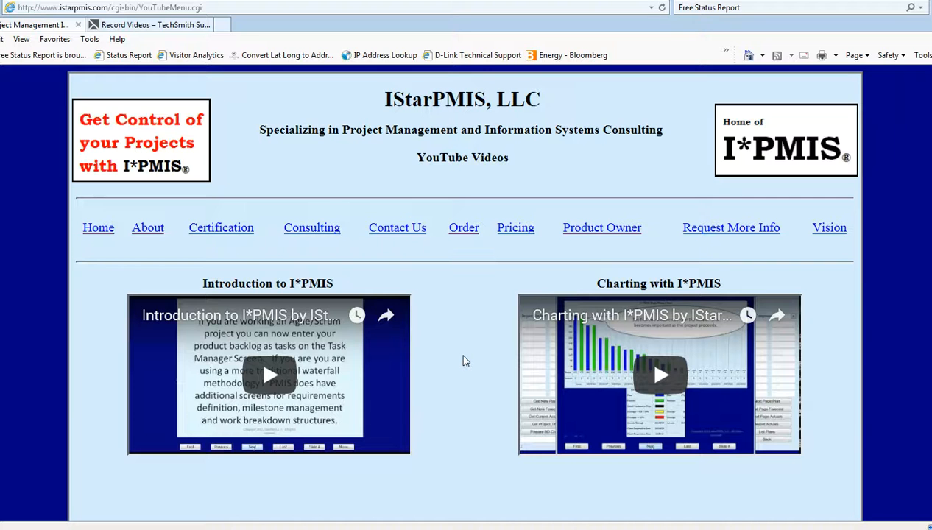
Return to the IStarPMIS home page and open the Dashboard charts with SPI 0.82 and CPI 0.78 gauges.
click(101, 229)
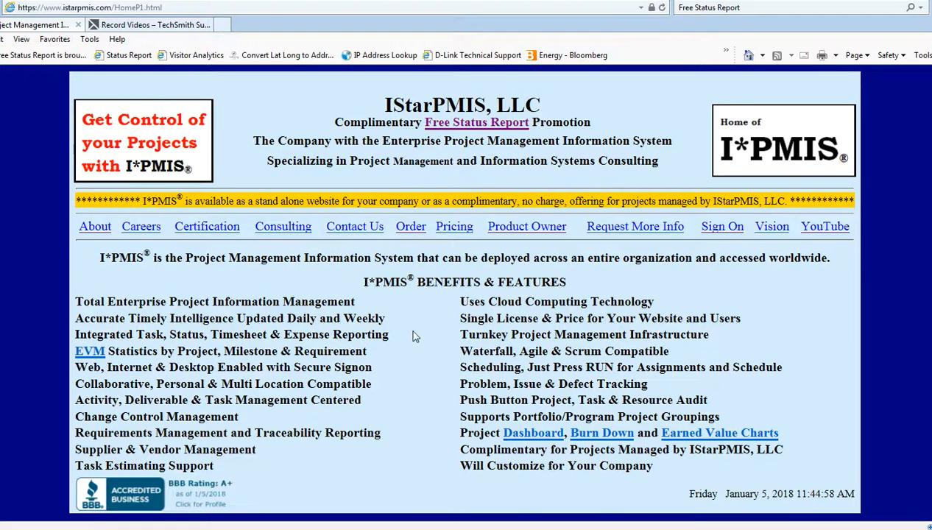
click(532, 432)
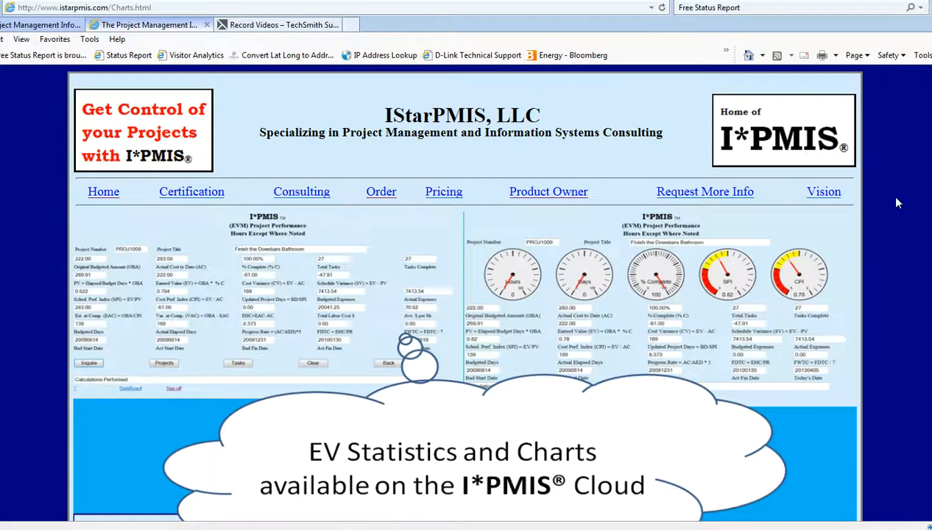
scroll(892, 205, down, 4)
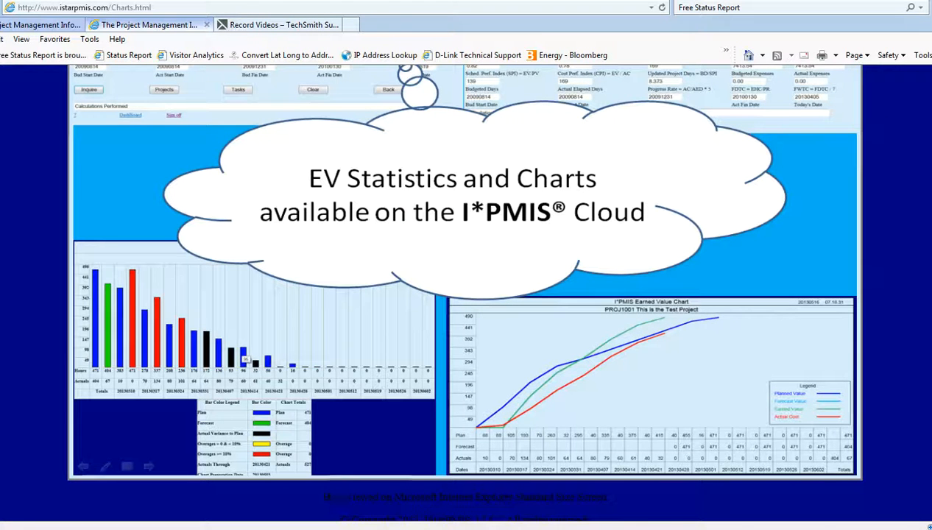
Bring PROJ1001's earned value bar chart and line chart into view on the Charts page.
click(328, 526)
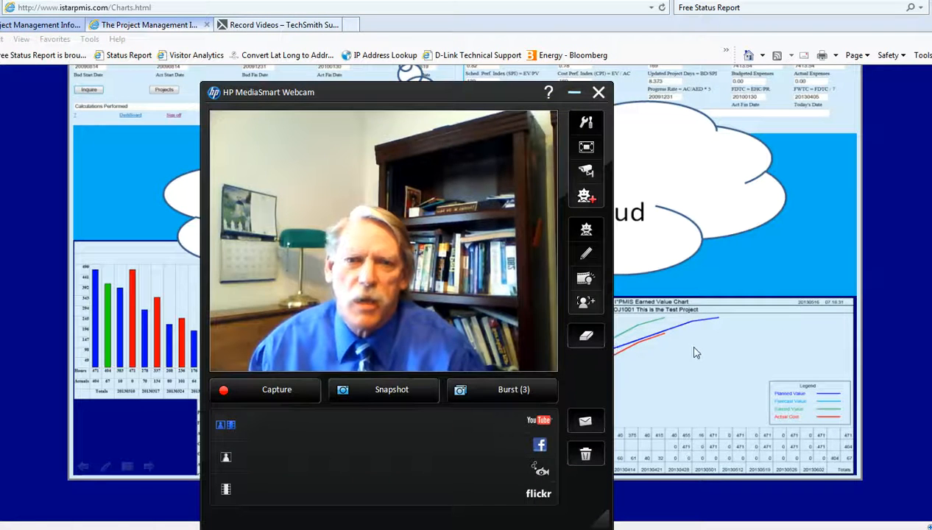